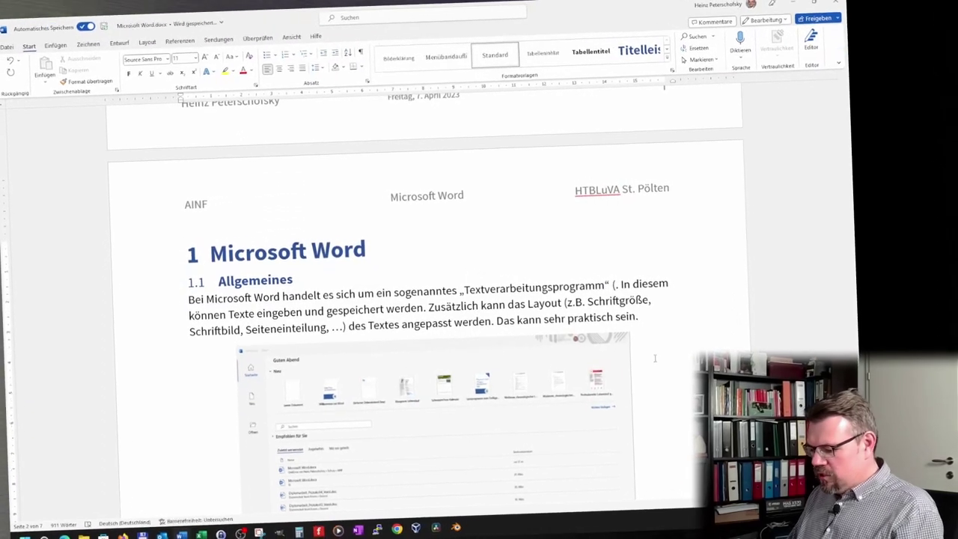
Type 'andere Beispiele sind: Google Docs, LaTeX, LibreOffice Writer, Apache OpenOfficeWriter, Pages, WordPerfect, …)' after the parenthesis, correcting typos.
{"action": "type", "text": "B"}
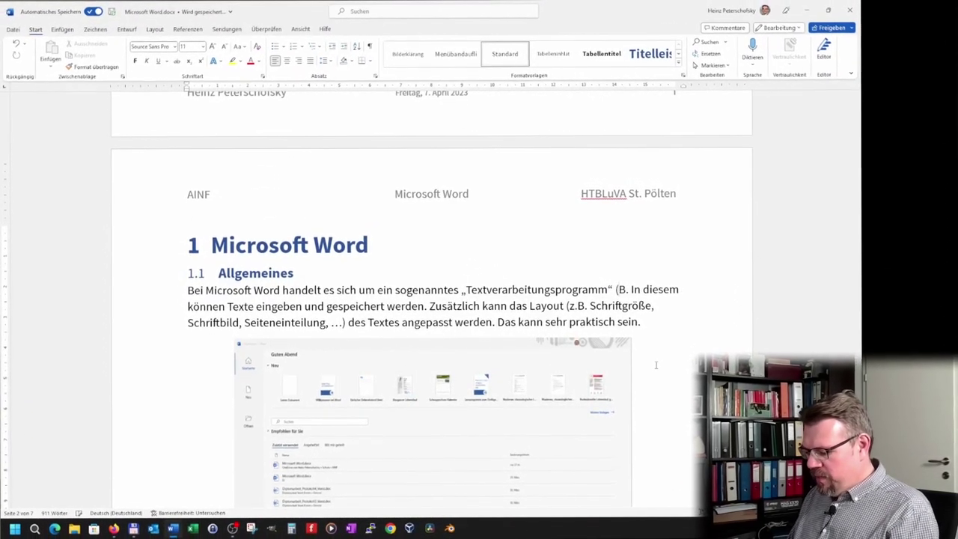
{"action": "type", "text": "ei"}
{"action": "key", "text": "BackSpace"}
{"action": "key", "text": "BackSpace"}
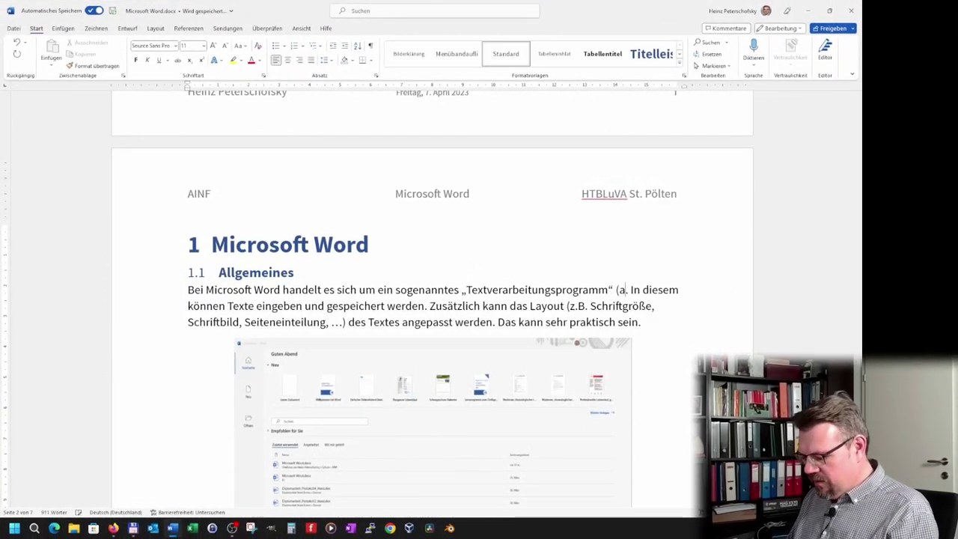
{"action": "type", "text": "ndere Be"}
{"action": "type", "text": "isp"}
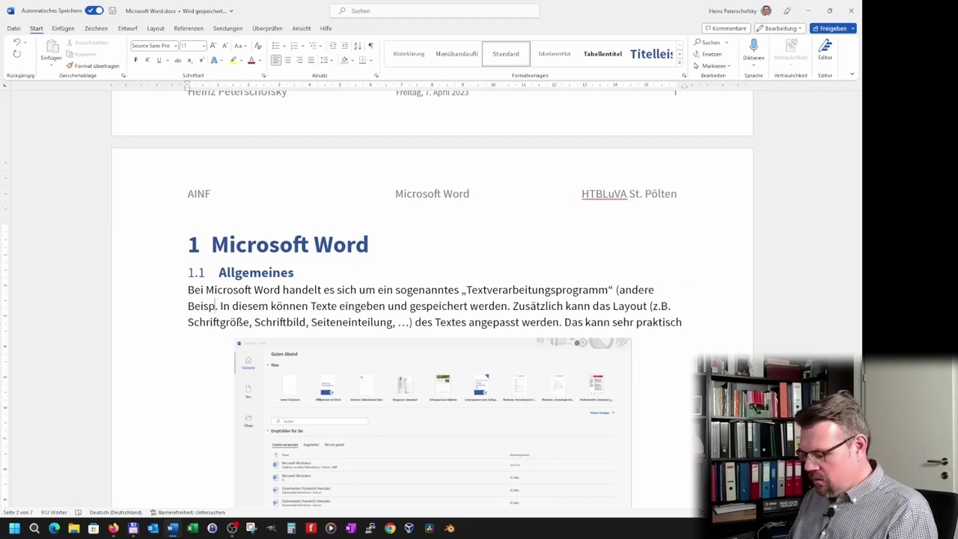
{"action": "type", "text": "iele si"}
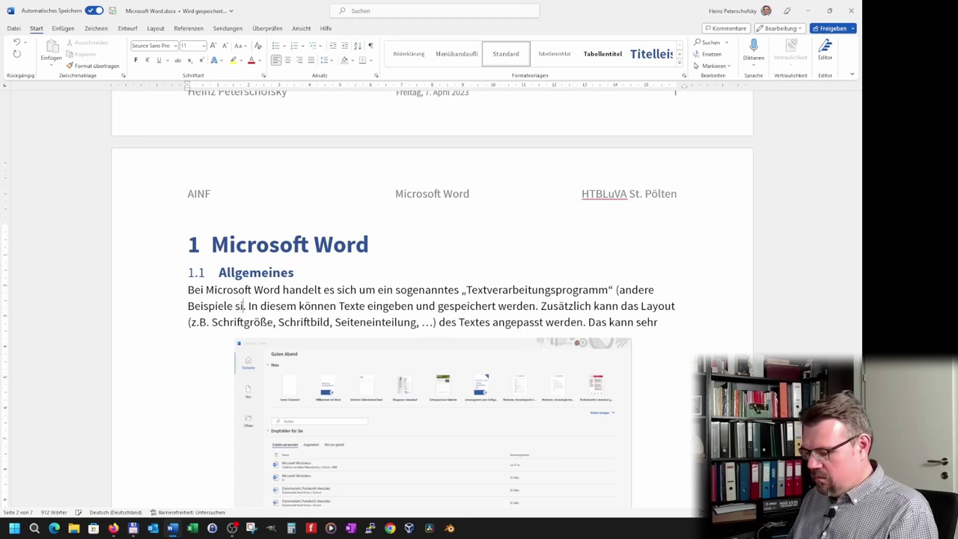
{"action": "type", "text": "nd:"}
{"action": "key", "text": "Delete"}
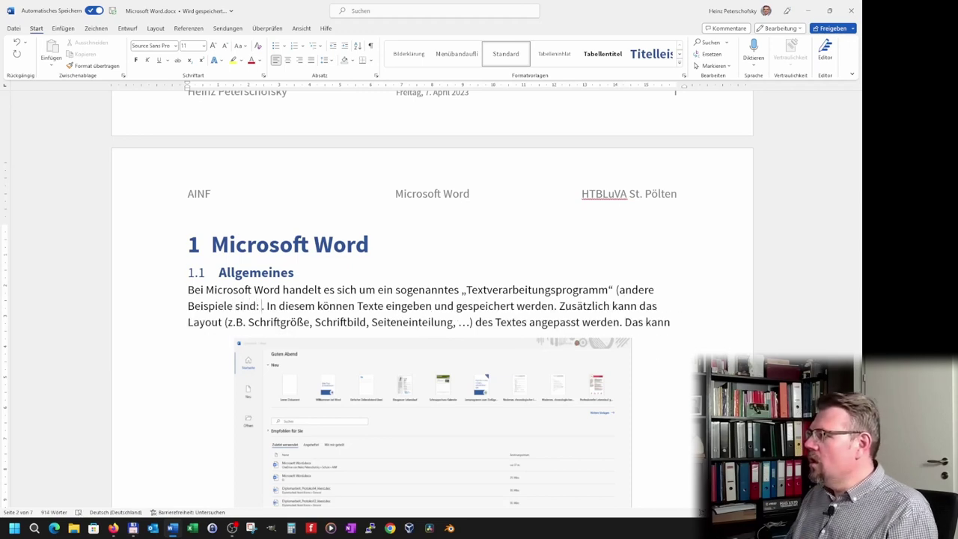
{"action": "type", "text": "Go"}
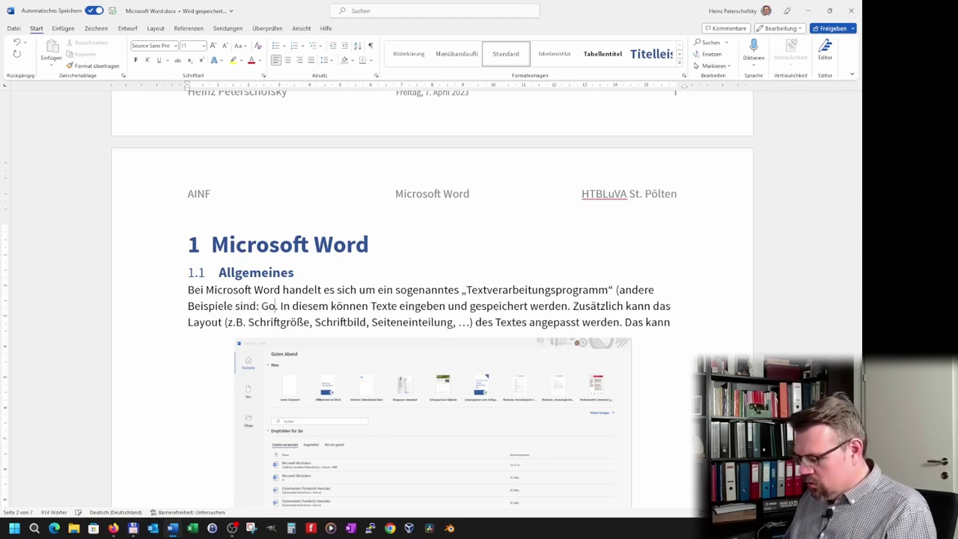
{"action": "type", "text": "ogle Do"}
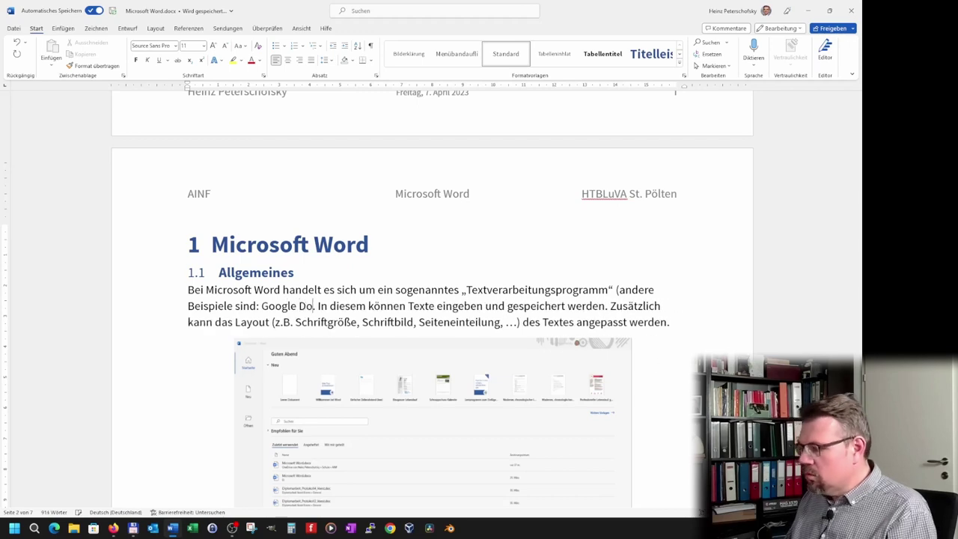
{"action": "type", "text": "cs, "}
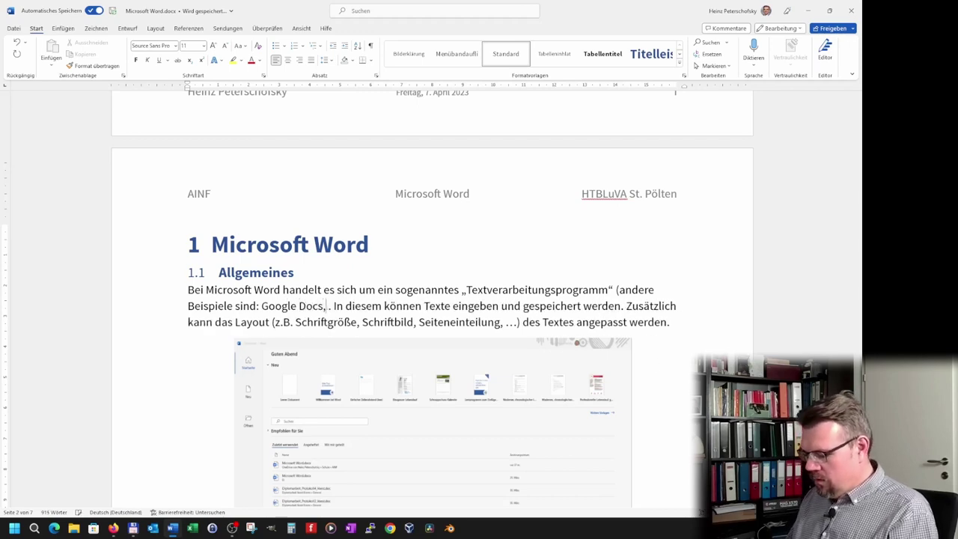
{"action": "type", "text": "TaTe"}
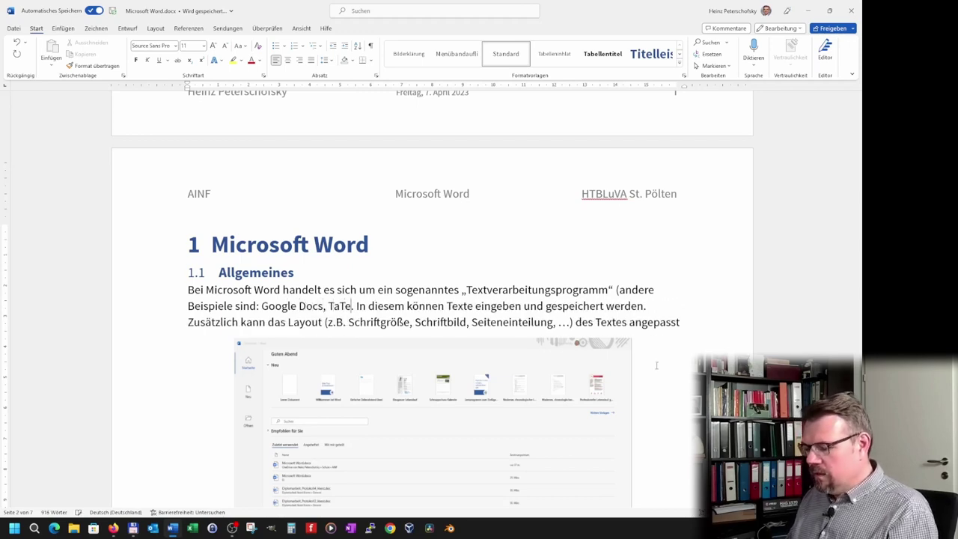
{"action": "type", "text": "X"}
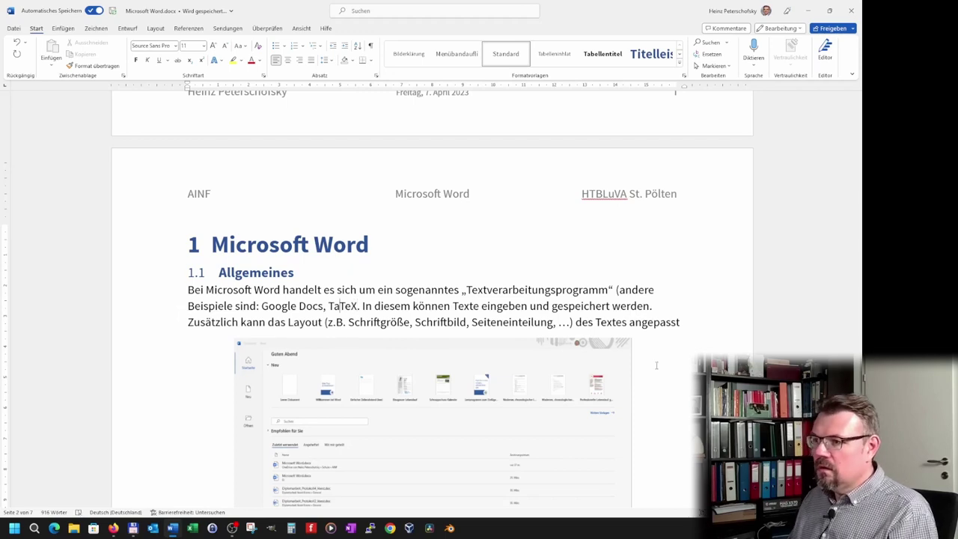
{"action": "key", "text": "Left"}
{"action": "key", "text": "BackSpace"}
{"action": "type", "text": "LaTeX"}
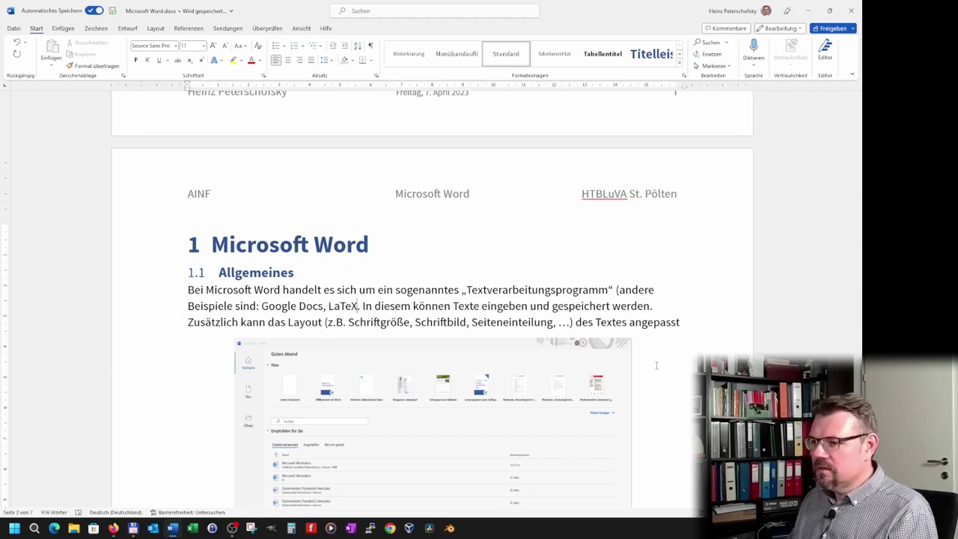
{"action": "type", "text": ", "}
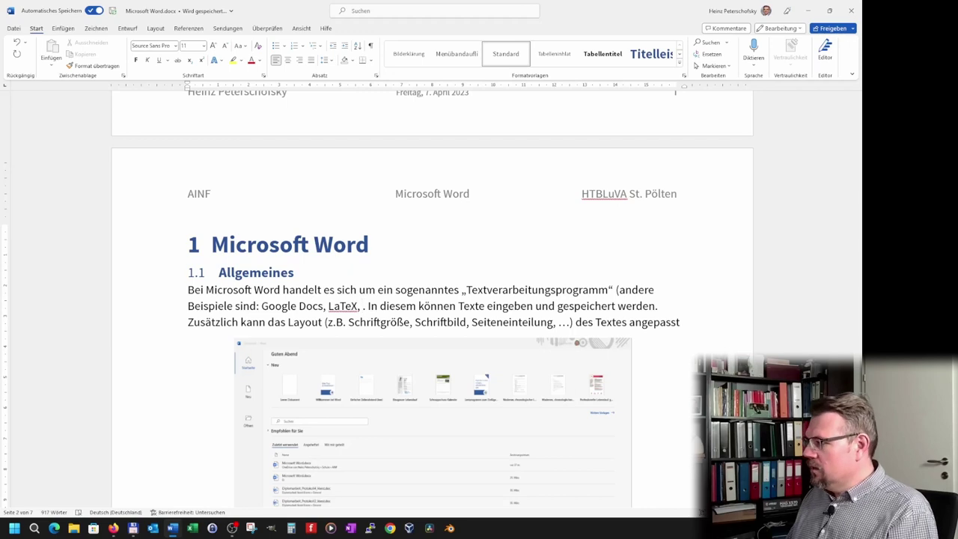
{"action": "type", "text": "Libre"}
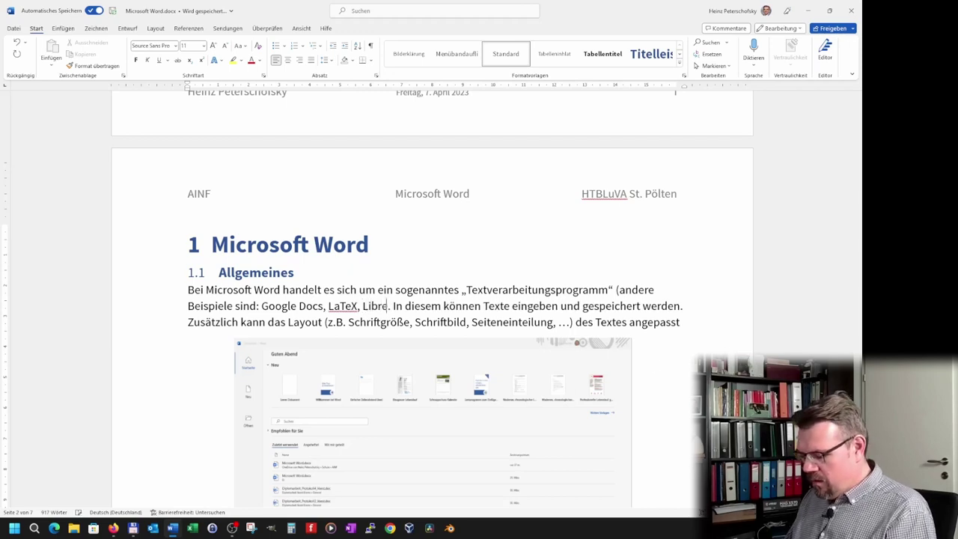
{"action": "type", "text": "Office W"}
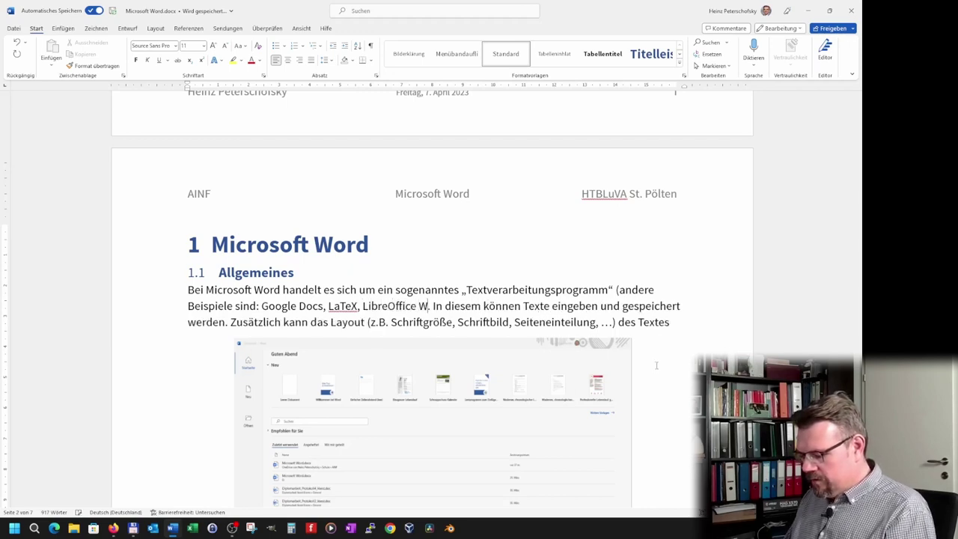
{"action": "type", "text": "riter, "}
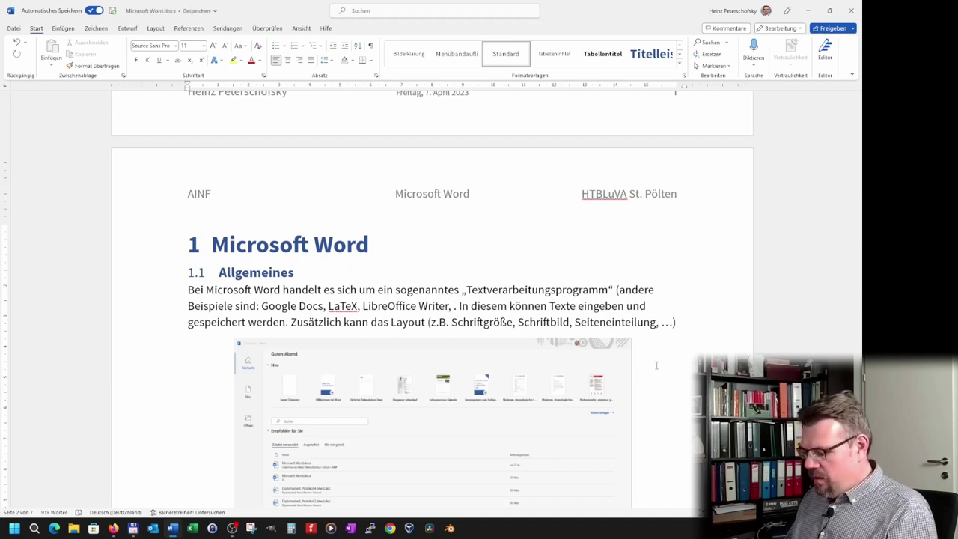
{"action": "type", "text": "Apache "}
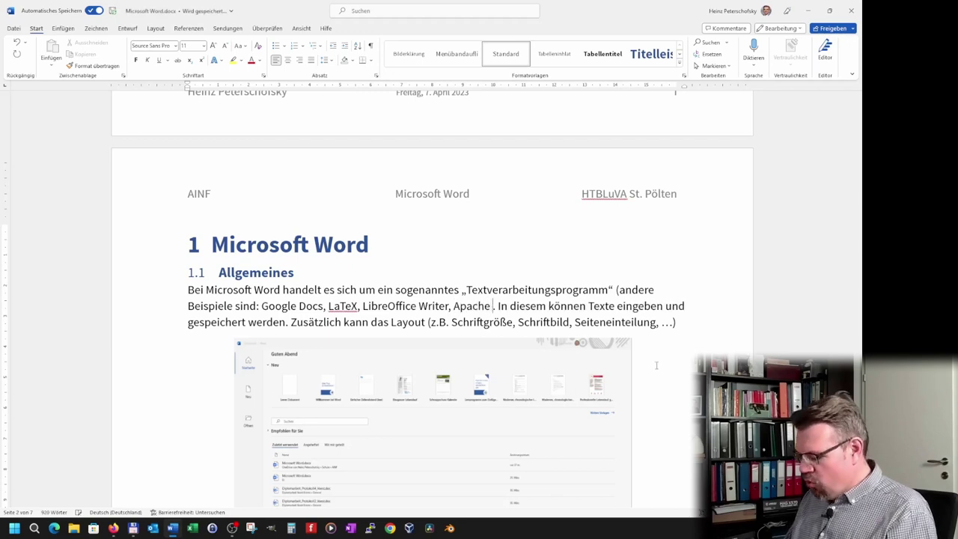
{"action": "type", "text": "OpenOffic"}
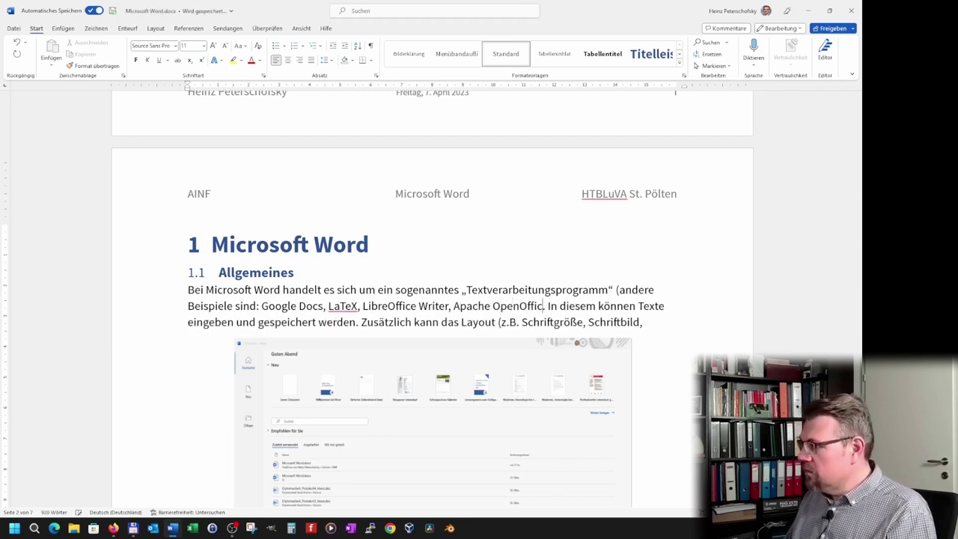
{"action": "type", "text": "eWriter"}
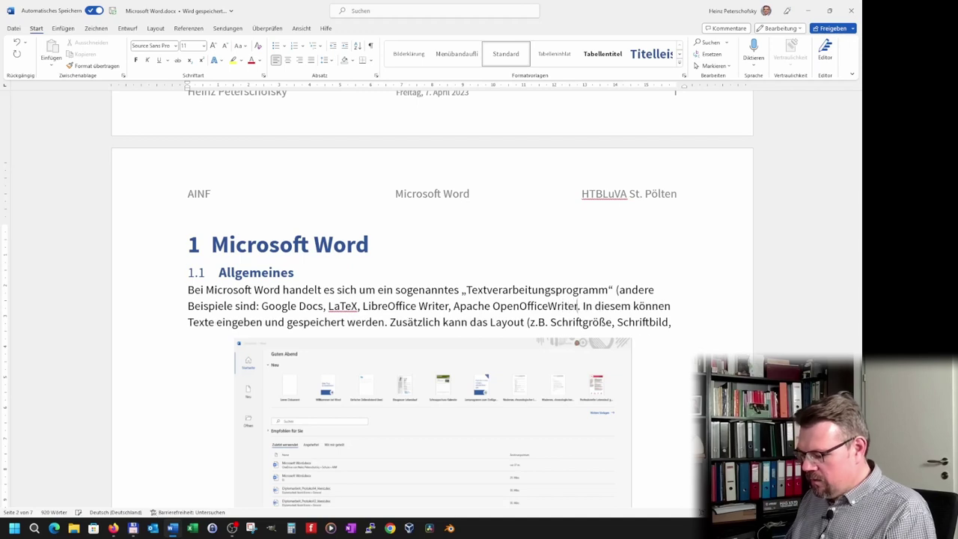
{"action": "type", "text": ", PAges"}
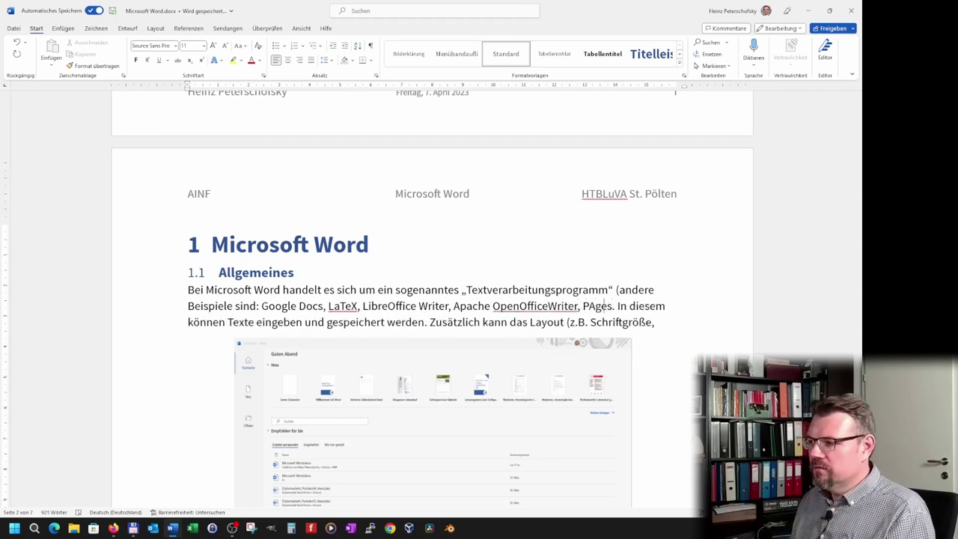
{"action": "key", "text": "Delete"}
{"action": "type", "text": "ages,"}
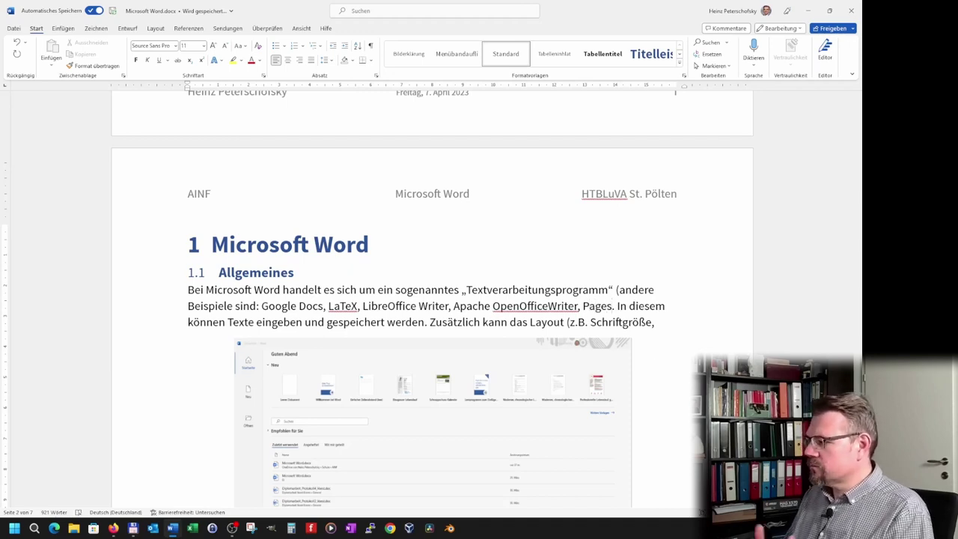
{"action": "type", "text": " W"}
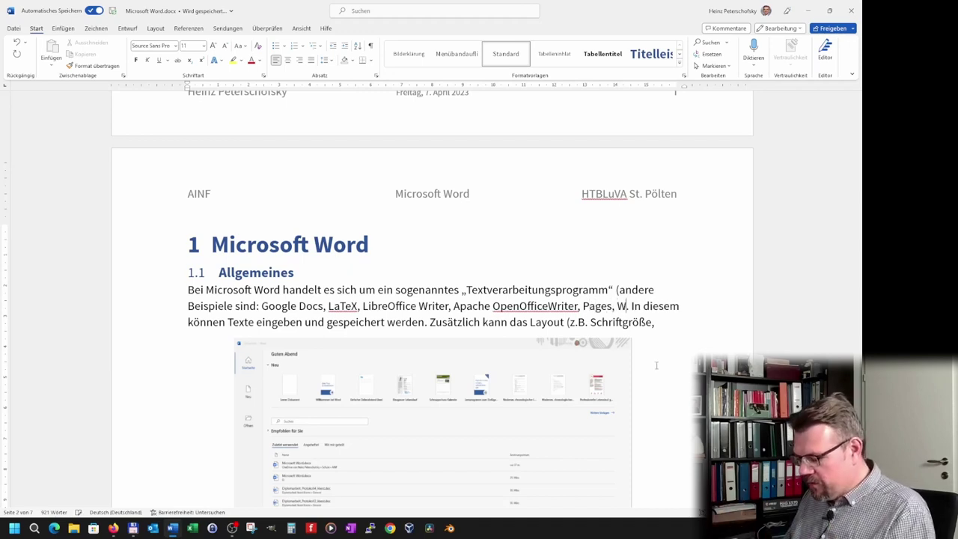
{"action": "type", "text": "ordPerfect"}
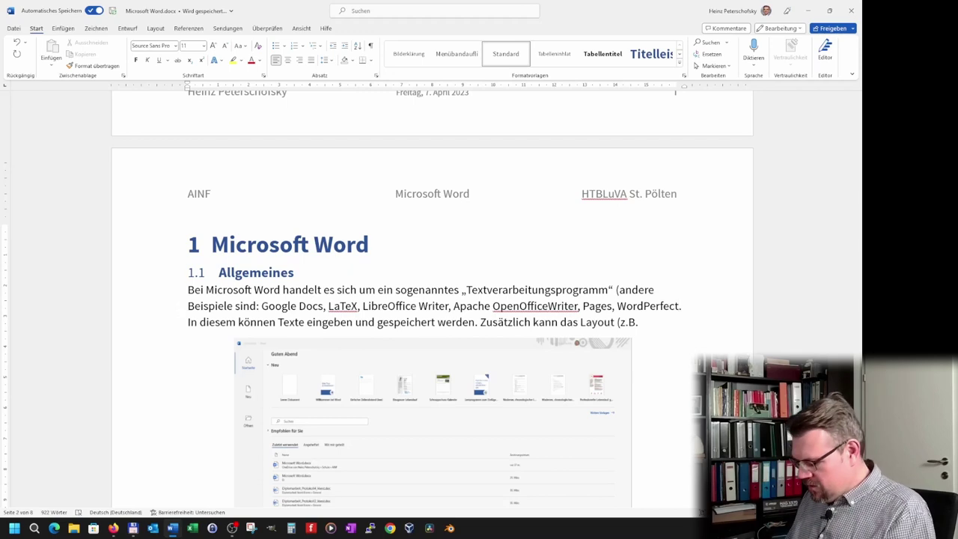
{"action": "type", "text": ", ..."}
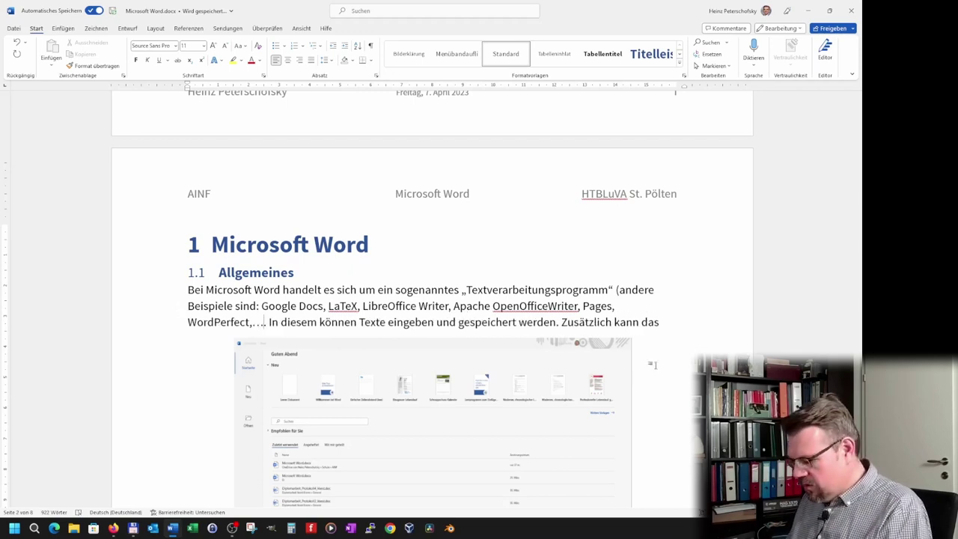
{"action": "type", "text": ")"}
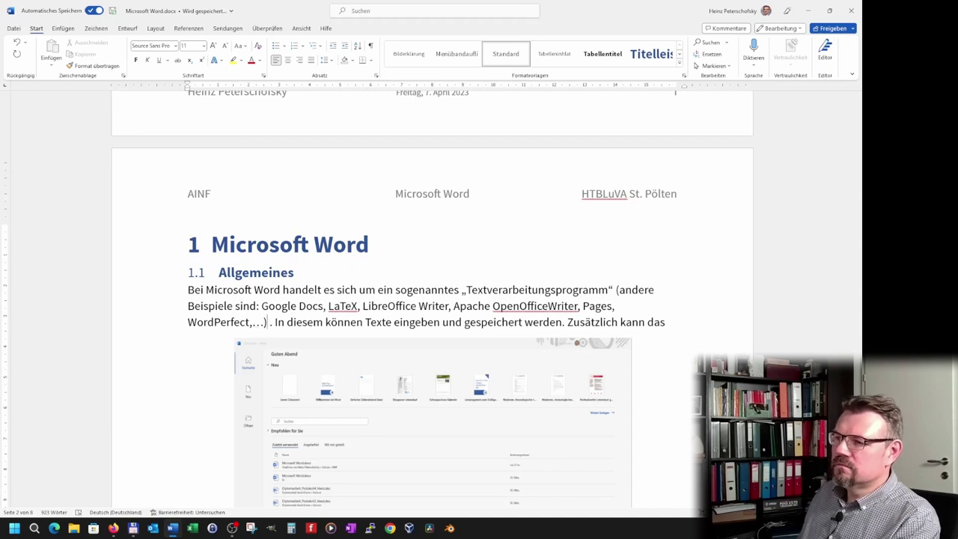
{"action": "key", "text": "Delete"}
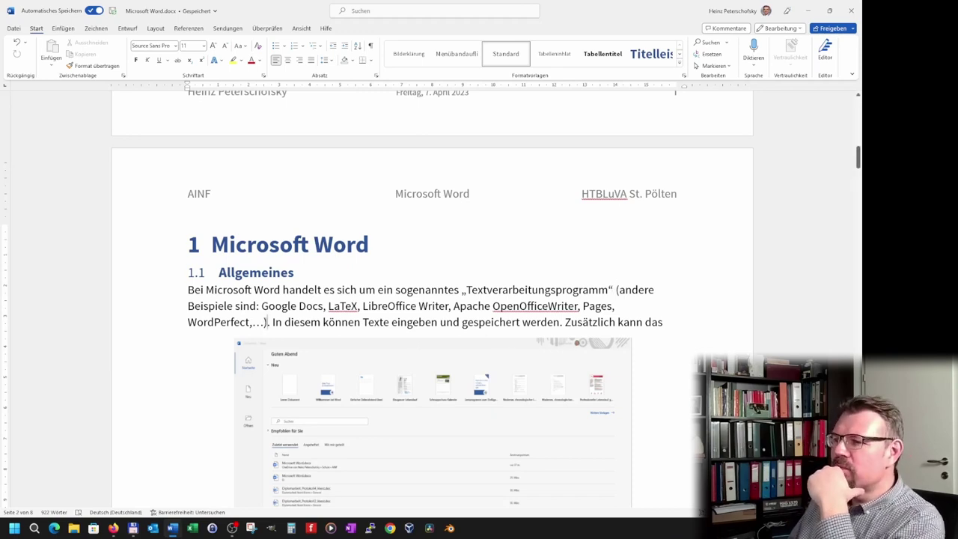
{"action": "left_click_drag", "start_coordinate": [263, 321], "coordinate": [617, 289]}
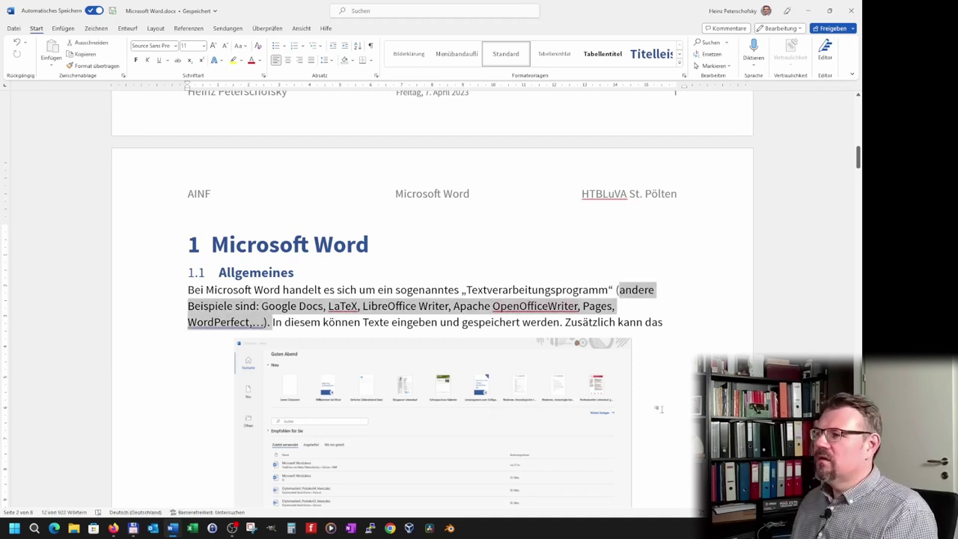
{"action": "key", "text": "Down"}
{"action": "key", "text": "Down"}
{"action": "key", "text": "Down"}
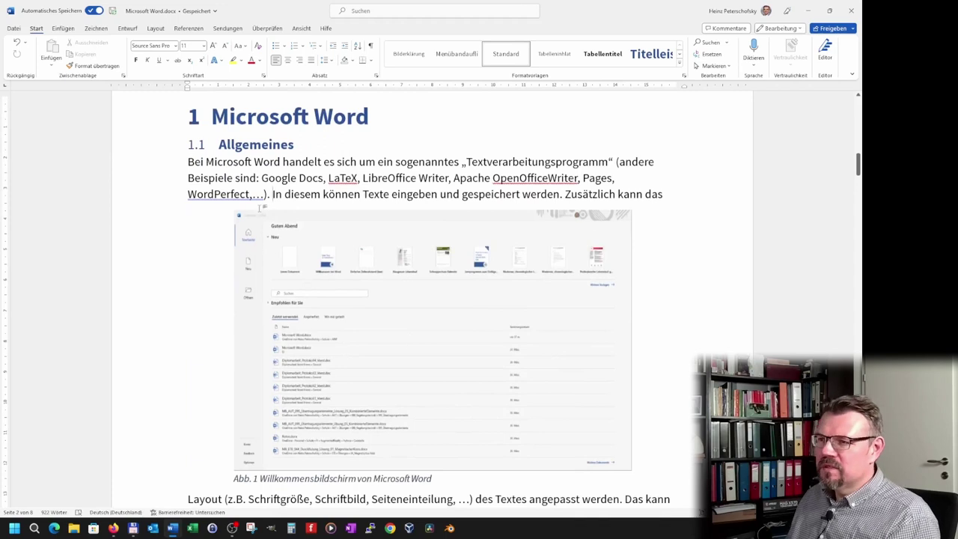
{"action": "double_click", "coordinate": [266, 196]}
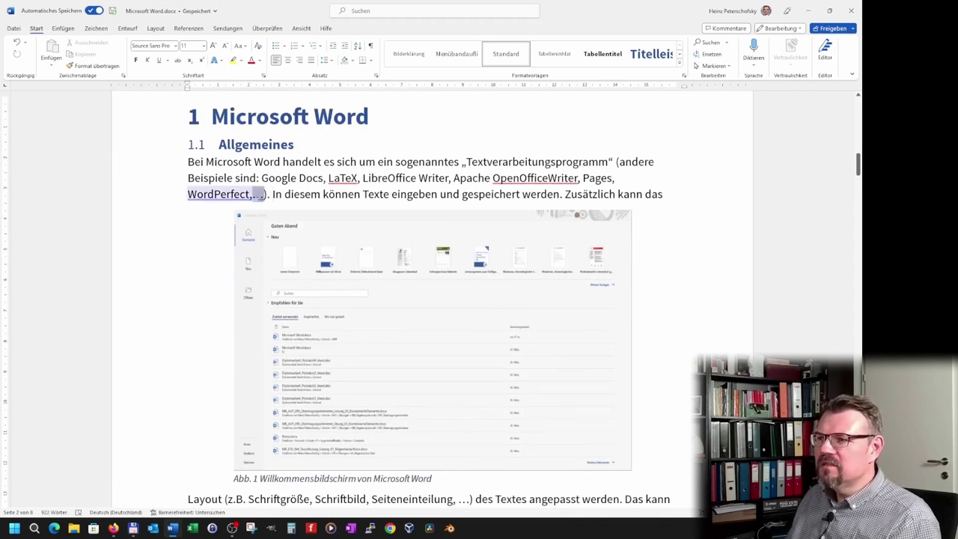
{"action": "left_click_drag", "start_coordinate": [260, 195], "coordinate": [204, 195]}
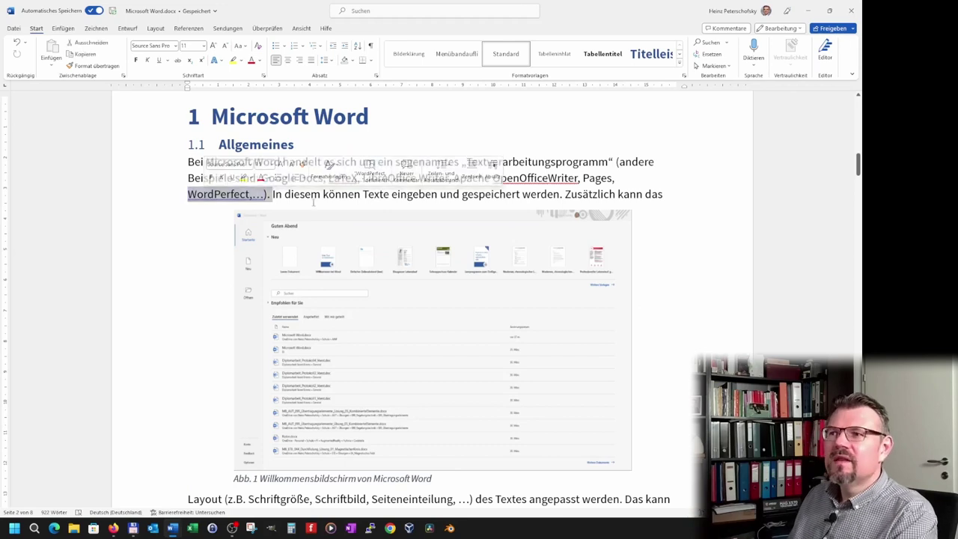
{"action": "key", "text": "ctrl+u"}
{"action": "left_click", "coordinate": [264, 193]}
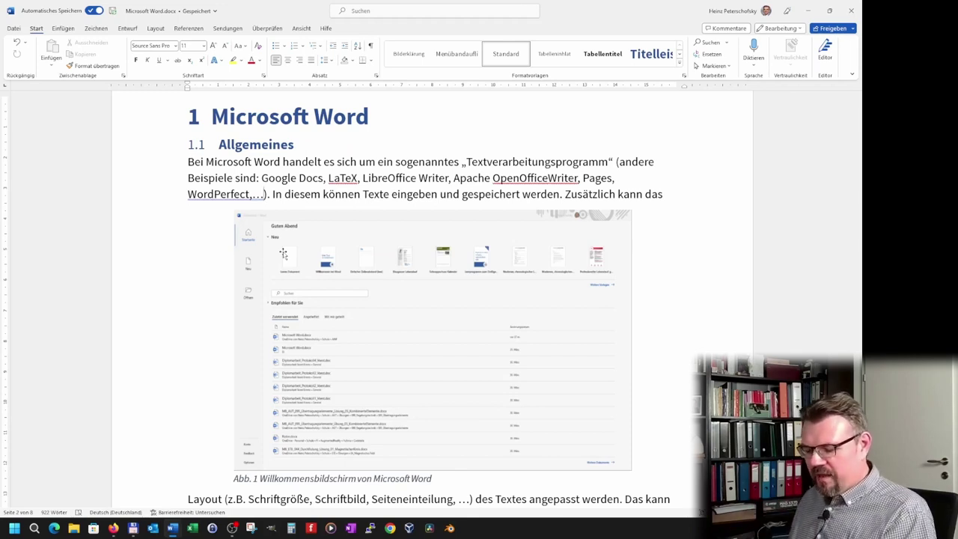
{"action": "key", "text": "shift"}
{"action": "key", "text": "shift"}
{"action": "key", "text": "shift"}
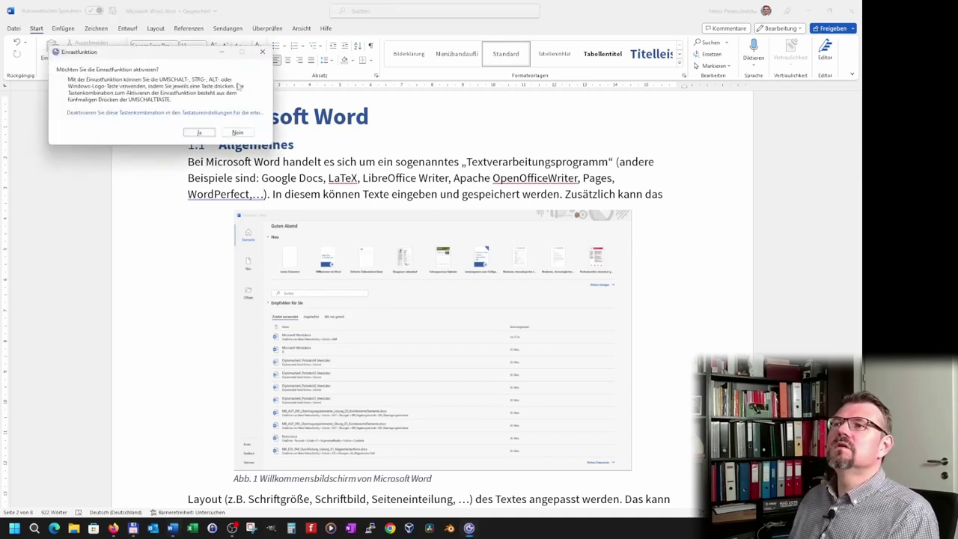
{"action": "left_click", "coordinate": [260, 54]}
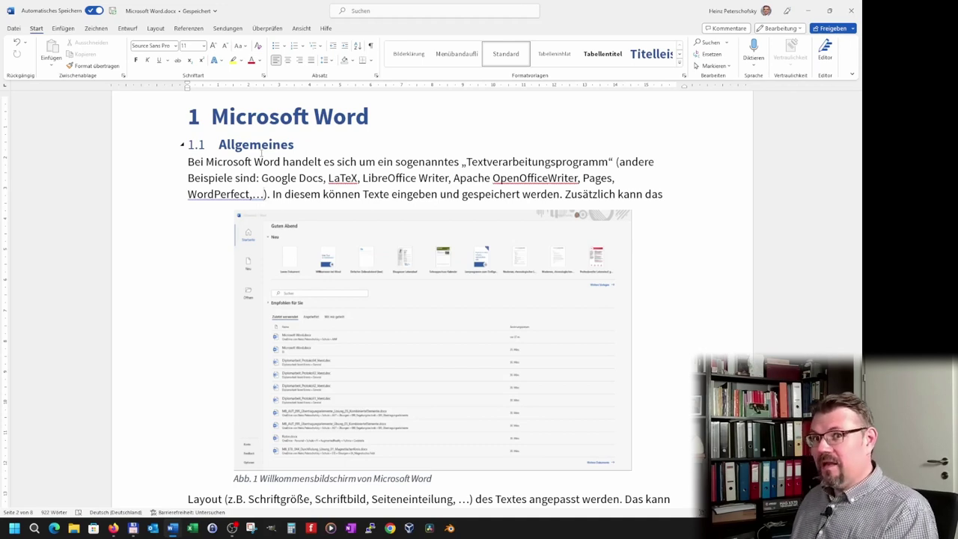
Copy the 'andere Beispiele sind: … WordPerfect, …' list, then delete it from the paragraph.
{"action": "left_click", "coordinate": [261, 178], "text": "shift"}
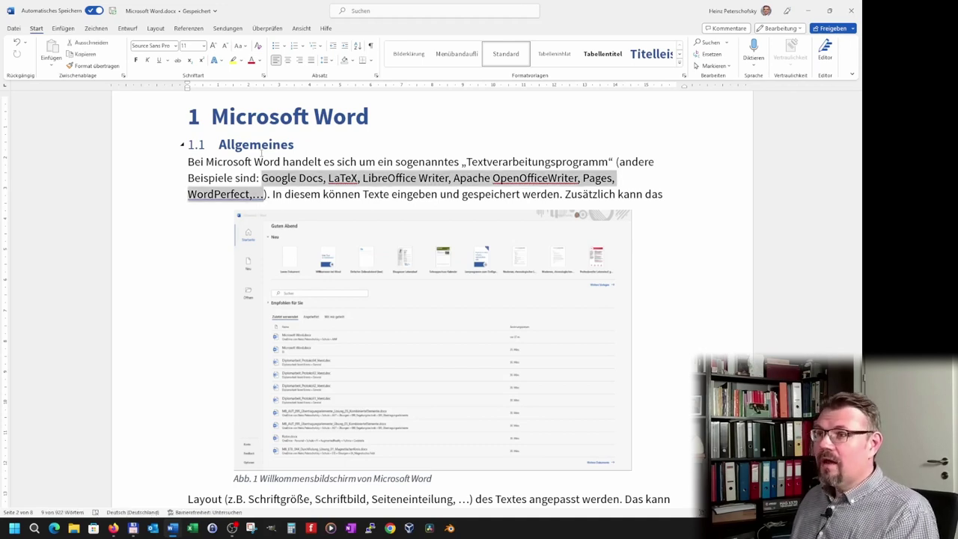
{"action": "key", "text": "ctrl+shift+Left"}
{"action": "key", "text": "ctrl+shift+Left"}
{"action": "key", "text": "ctrl+shift+Left"}
{"action": "key", "text": "ctrl+shift+Left"}
{"action": "key", "text": "ctrl+shift+Left"}
{"action": "key", "text": "ctrl+shift+Left"}
{"action": "key", "text": "ctrl+c"}
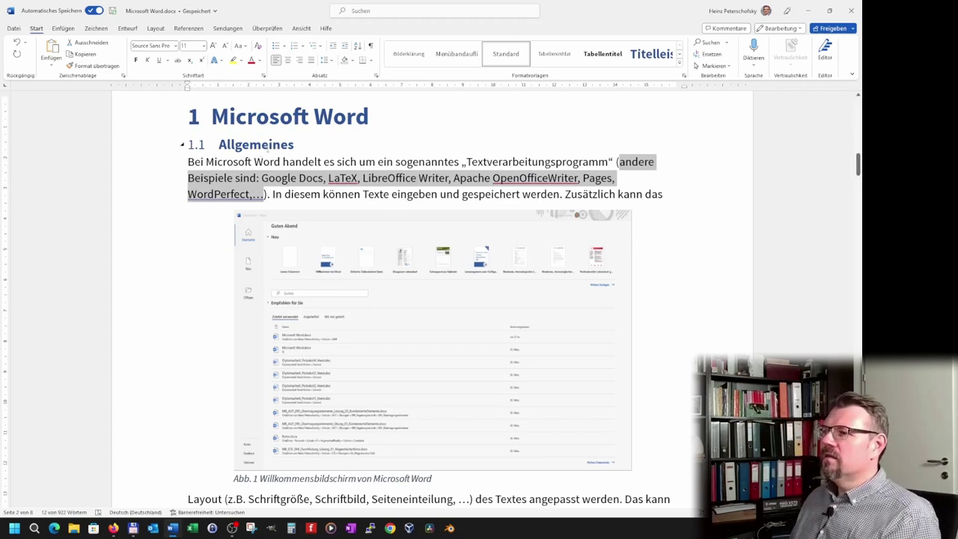
{"action": "right_click", "coordinate": [374, 177]}
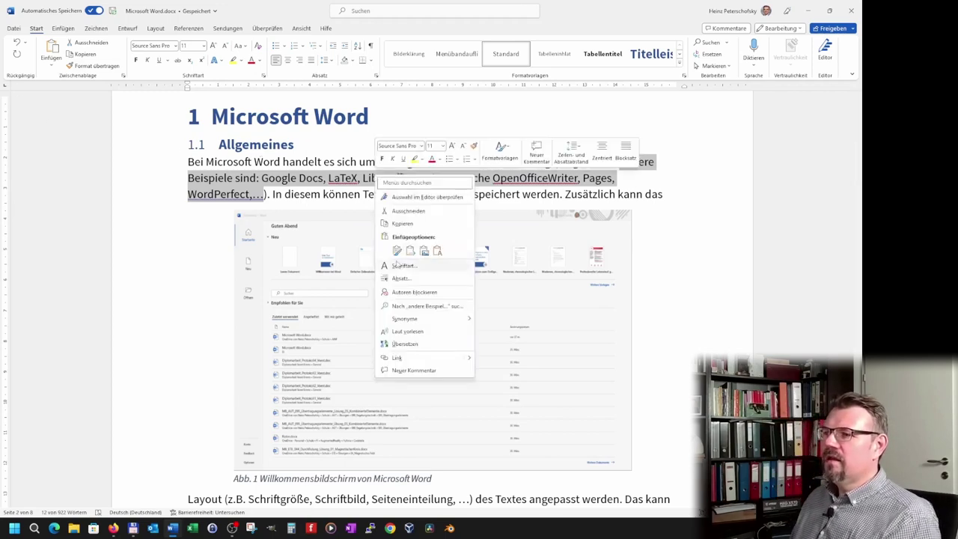
{"action": "left_click", "coordinate": [402, 224]}
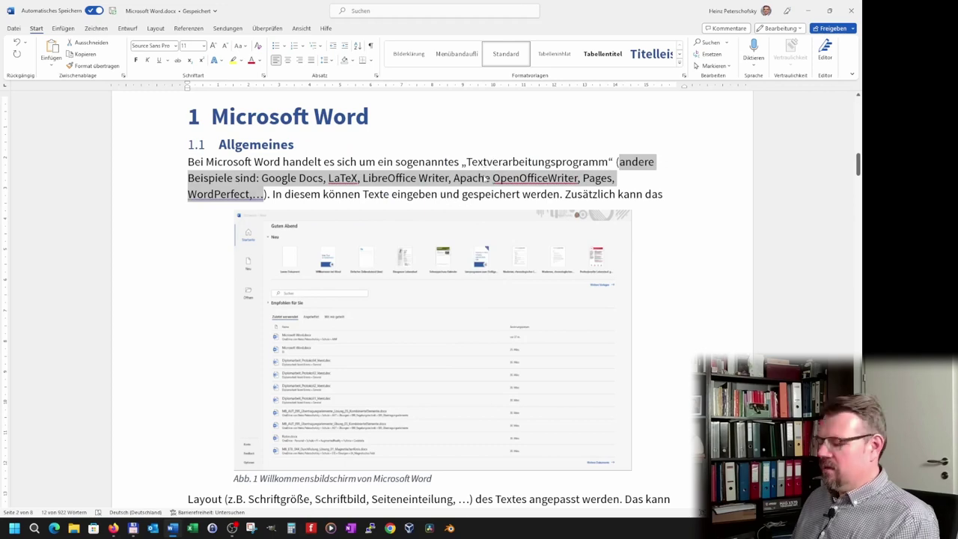
{"action": "key", "text": "Delete"}
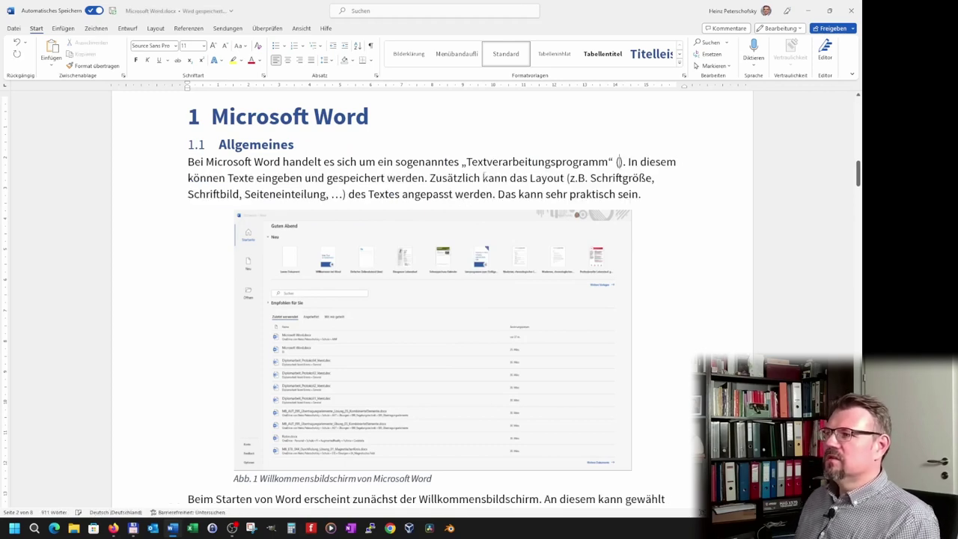
Delete the leftover ' ()' after „Textverarbeitungsprogramm“.
{"action": "key", "text": "Delete"}
{"action": "key", "text": "BackSpace"}
{"action": "key", "text": "BackSpace"}
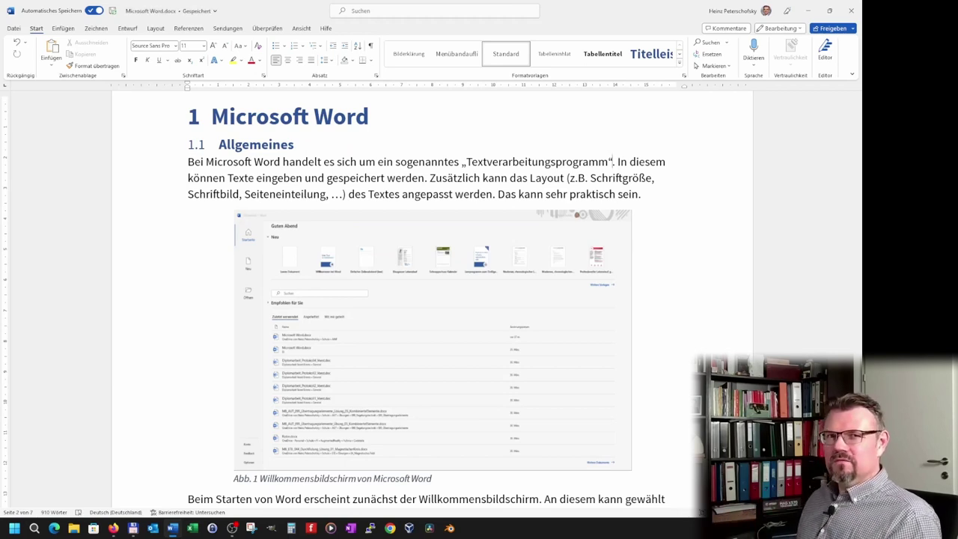
{"action": "scroll", "coordinate": [255, 330], "scroll_direction": "down", "scroll_amount": 5}
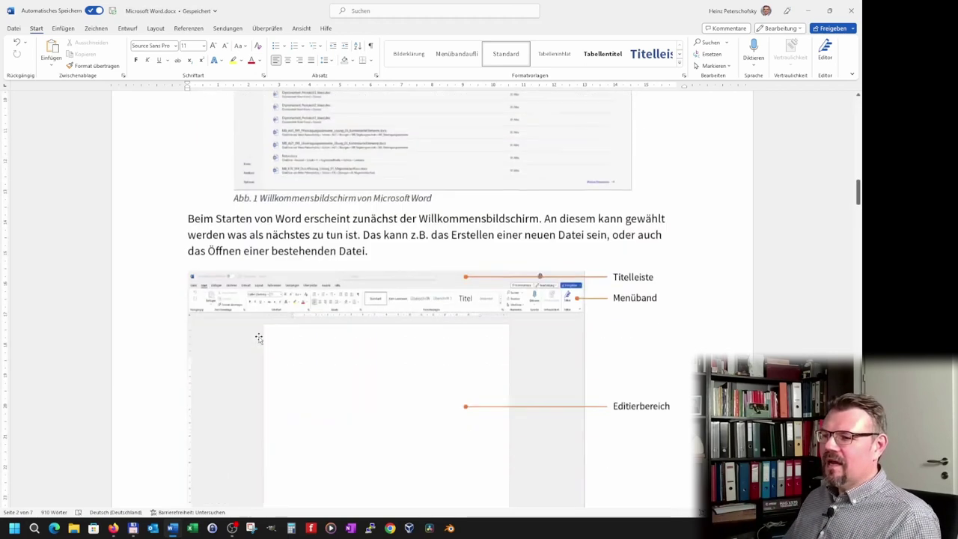
{"action": "scroll", "coordinate": [247, 314], "scroll_direction": "down", "scroll_amount": 3}
{"action": "scroll", "coordinate": [210, 239], "scroll_direction": "down", "scroll_amount": 3}
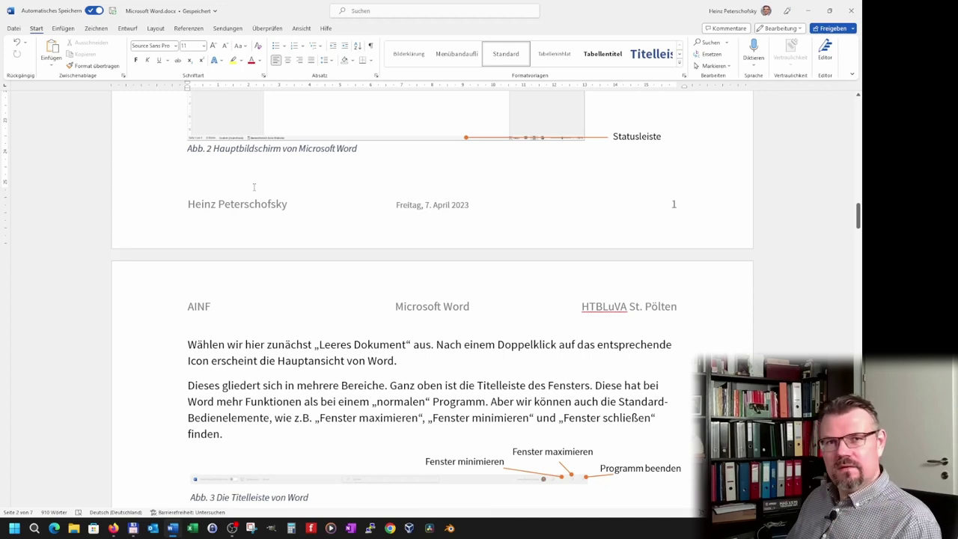
{"action": "scroll", "coordinate": [253, 187], "scroll_direction": "up", "scroll_amount": 3}
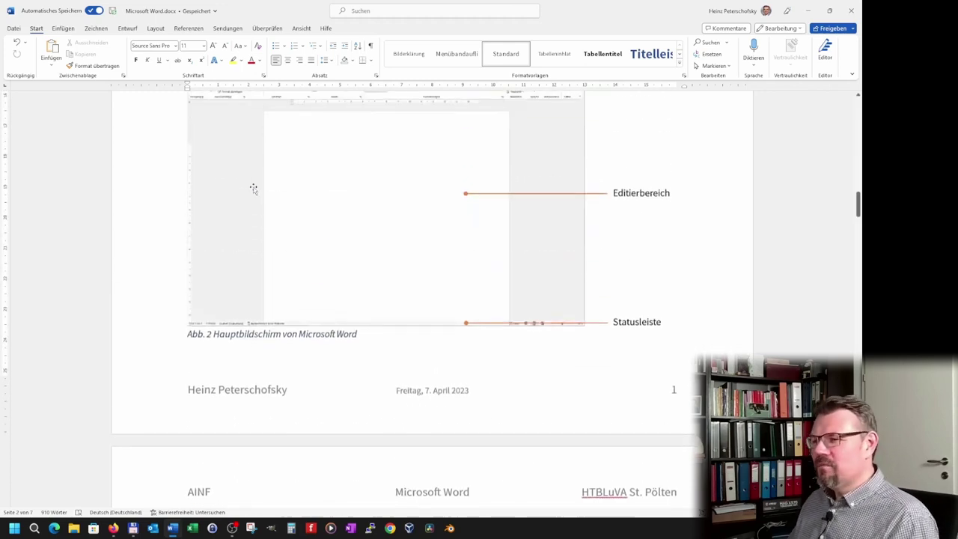
{"action": "scroll", "coordinate": [254, 187], "scroll_direction": "up", "scroll_amount": 5}
{"action": "scroll", "coordinate": [254, 189], "scroll_direction": "up", "scroll_amount": 4}
{"action": "scroll", "coordinate": [255, 192], "scroll_direction": "up", "scroll_amount": 3}
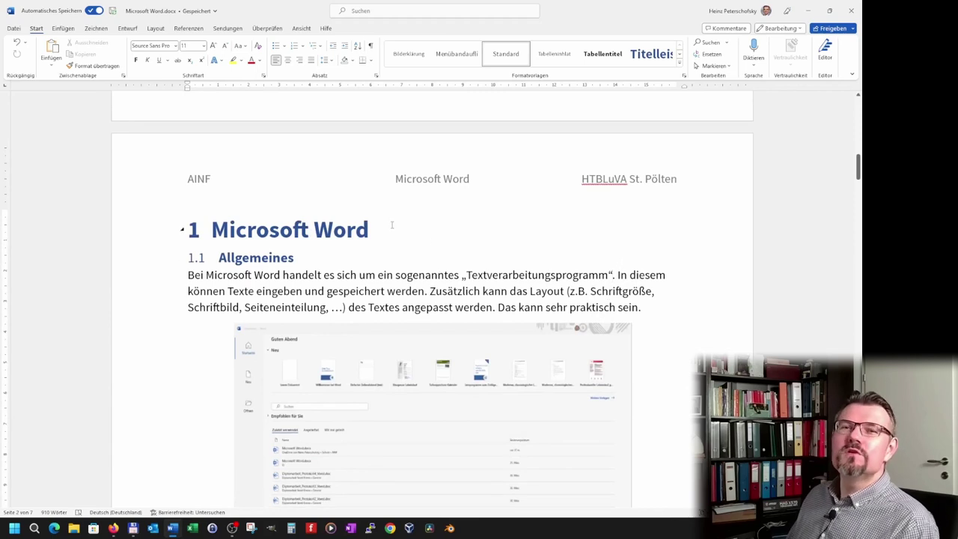
Insert footnote 1 after „Textverarbeitungsprogramm“ and paste the copied word-processor list into it.
{"action": "left_click", "coordinate": [195, 30]}
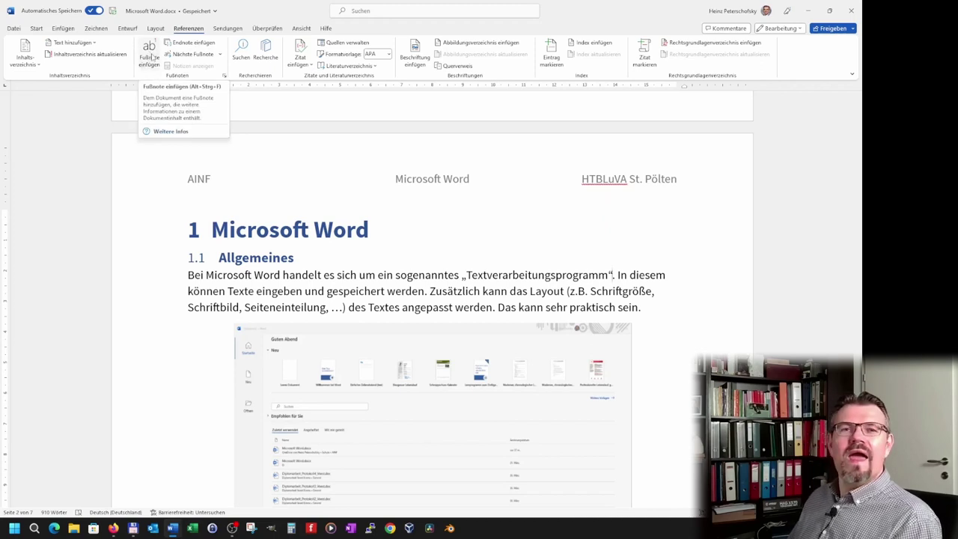
{"action": "left_click", "coordinate": [151, 57]}
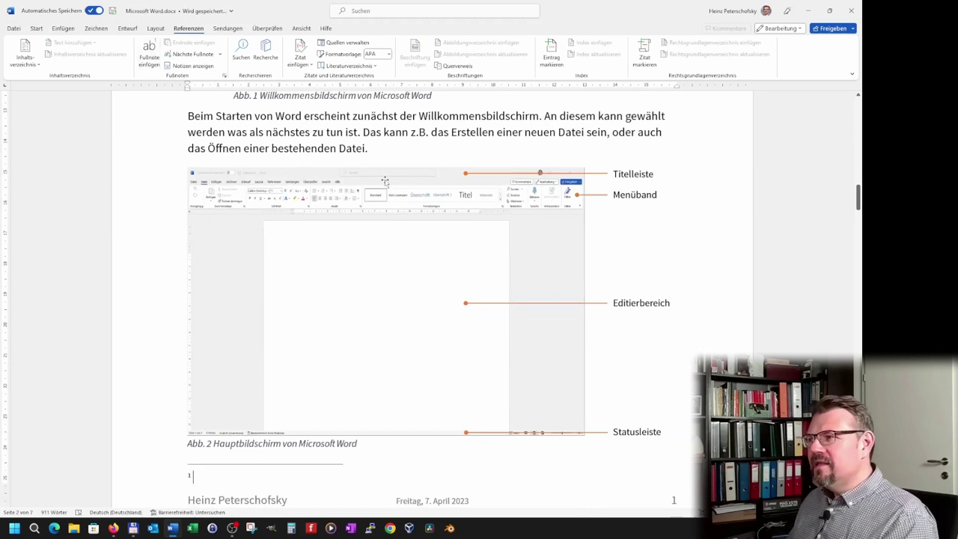
{"action": "scroll", "coordinate": [426, 199], "scroll_direction": "up", "scroll_amount": 3}
{"action": "scroll", "coordinate": [426, 198], "scroll_direction": "up", "scroll_amount": 7}
{"action": "scroll", "coordinate": [426, 198], "scroll_direction": "up", "scroll_amount": 1}
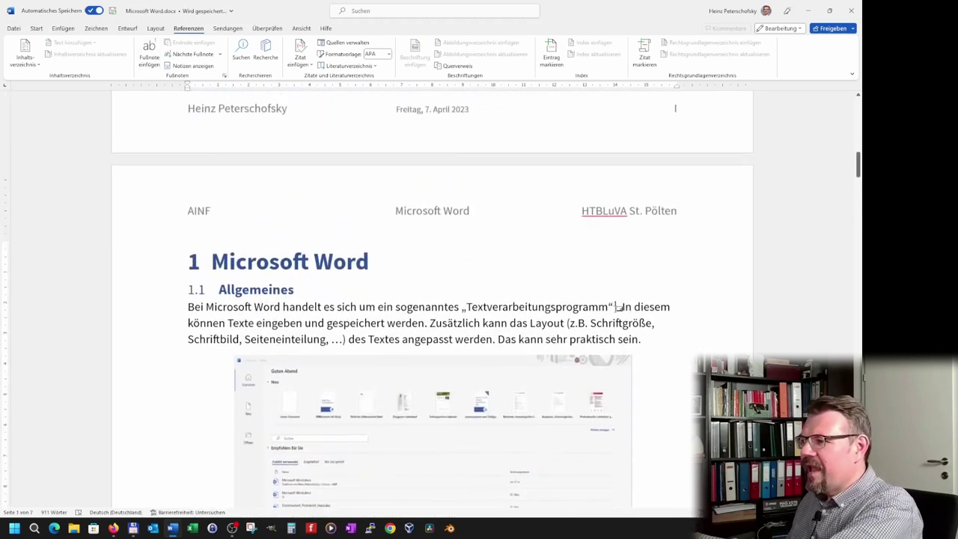
{"action": "scroll", "coordinate": [372, 381], "scroll_direction": "down", "scroll_amount": 7}
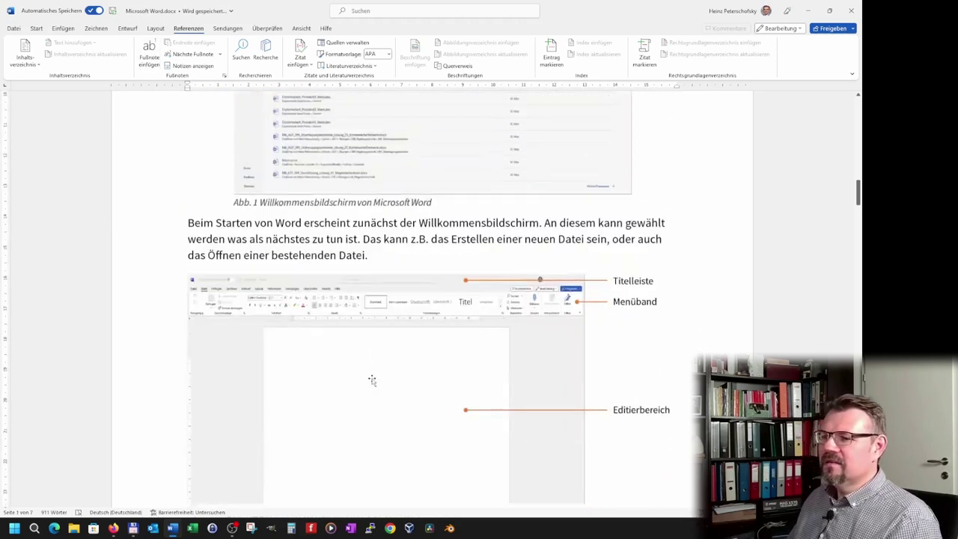
{"action": "scroll", "coordinate": [312, 400], "scroll_direction": "down", "scroll_amount": 4}
{"action": "scroll", "coordinate": [192, 289], "scroll_direction": "down", "scroll_amount": 1}
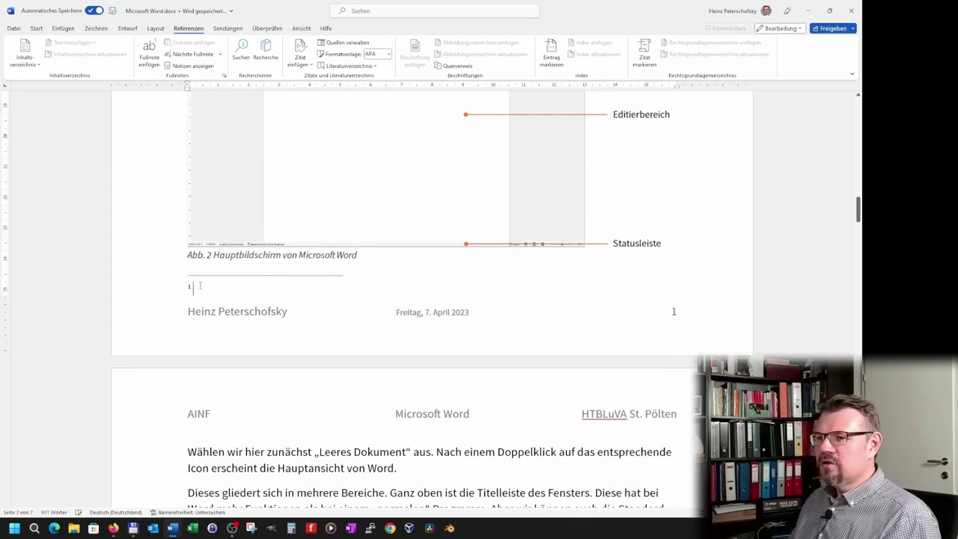
{"action": "key", "text": "ctrl+v"}
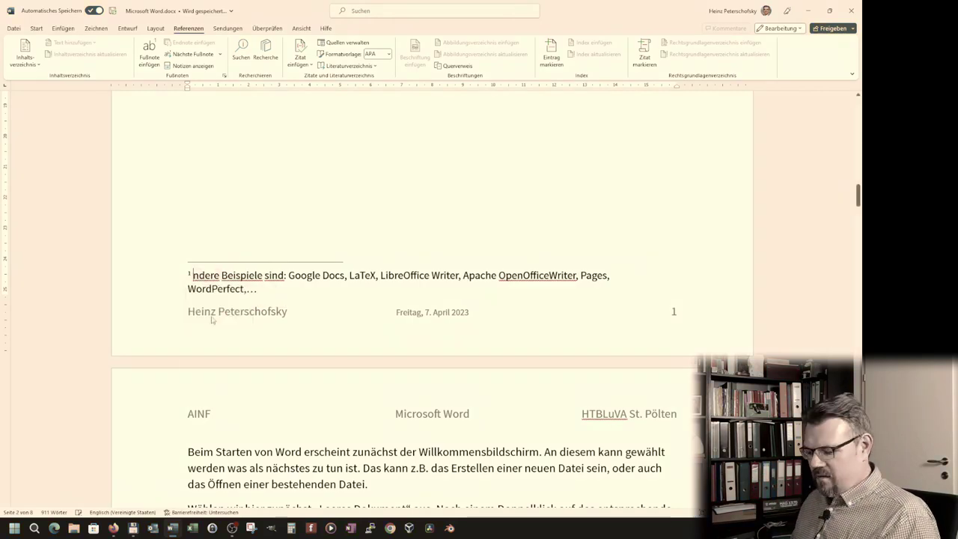
Capitalise the footnote's first word to 'Andere', check the spelling flags, and select 'Andere Beispiele sind'.
{"action": "key", "text": "Delete"}
{"action": "type", "text": "A"}
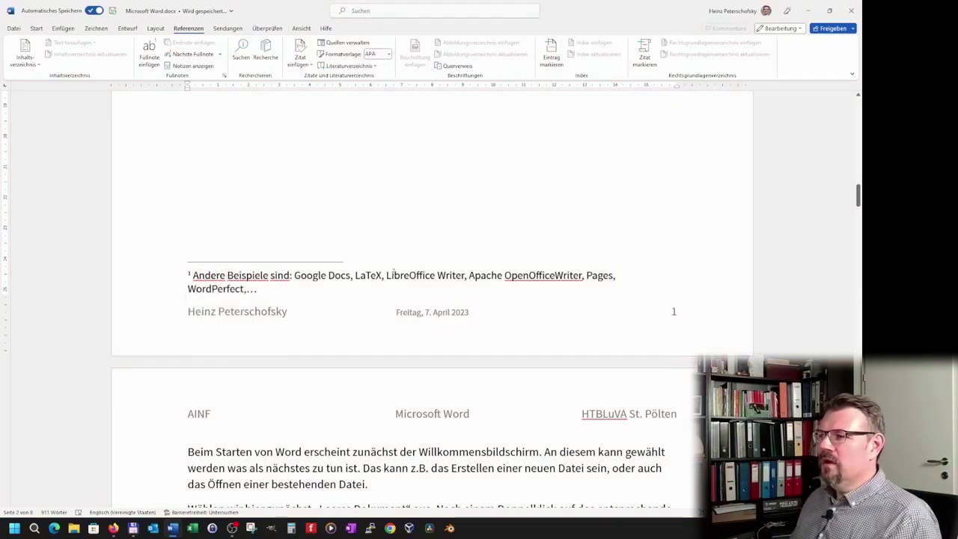
{"action": "left_click", "coordinate": [543, 276]}
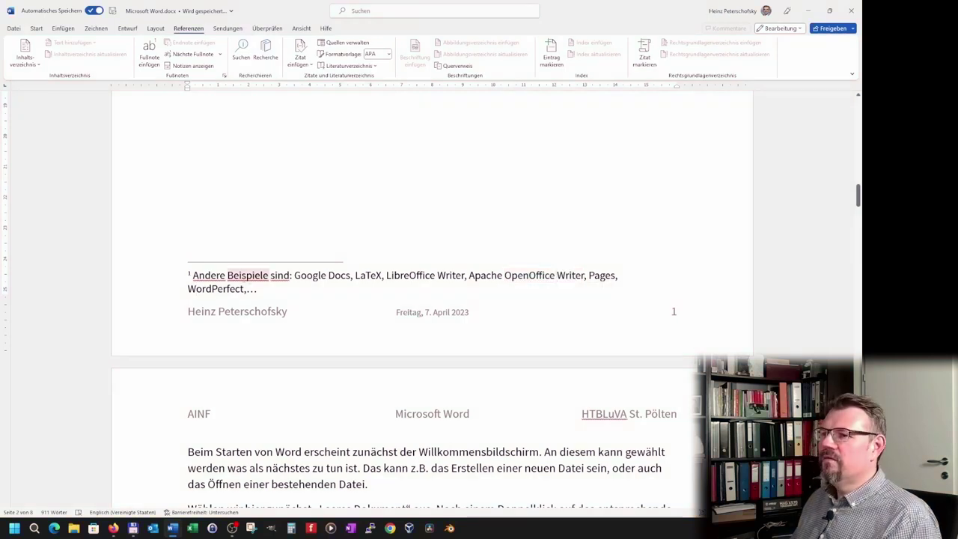
{"action": "right_click", "coordinate": [217, 275]}
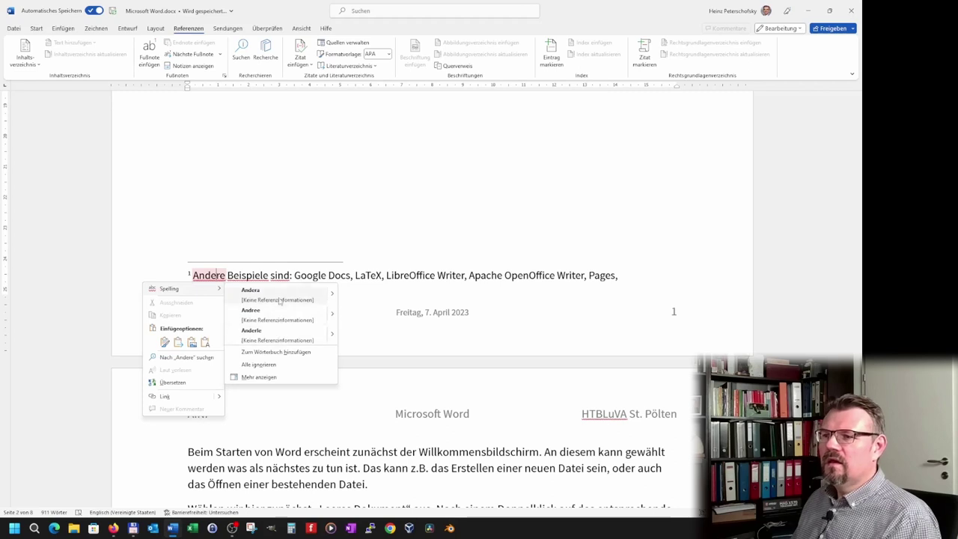
{"action": "left_click", "coordinate": [292, 275]}
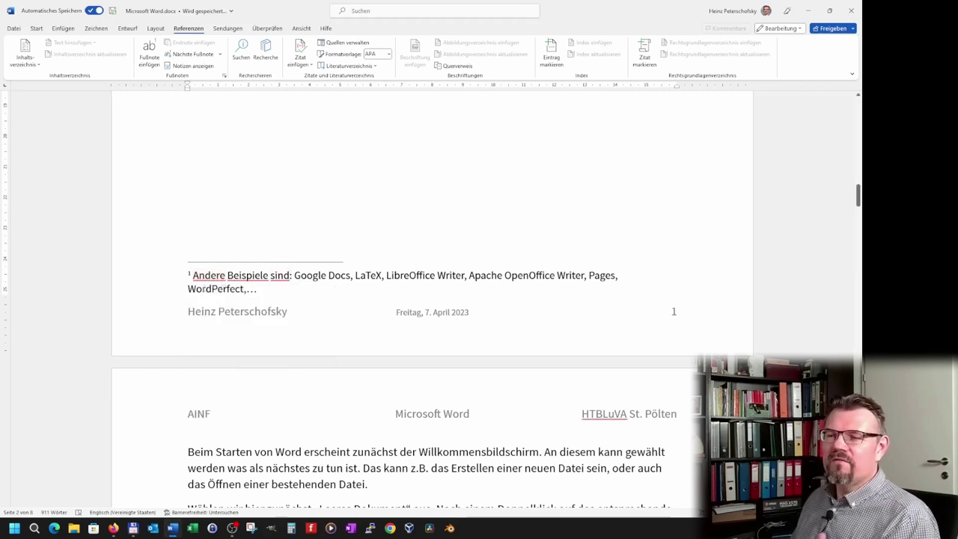
{"action": "double_click", "coordinate": [216, 275]}
{"action": "left_click_drag", "start_coordinate": [216, 275], "coordinate": [289, 277]}
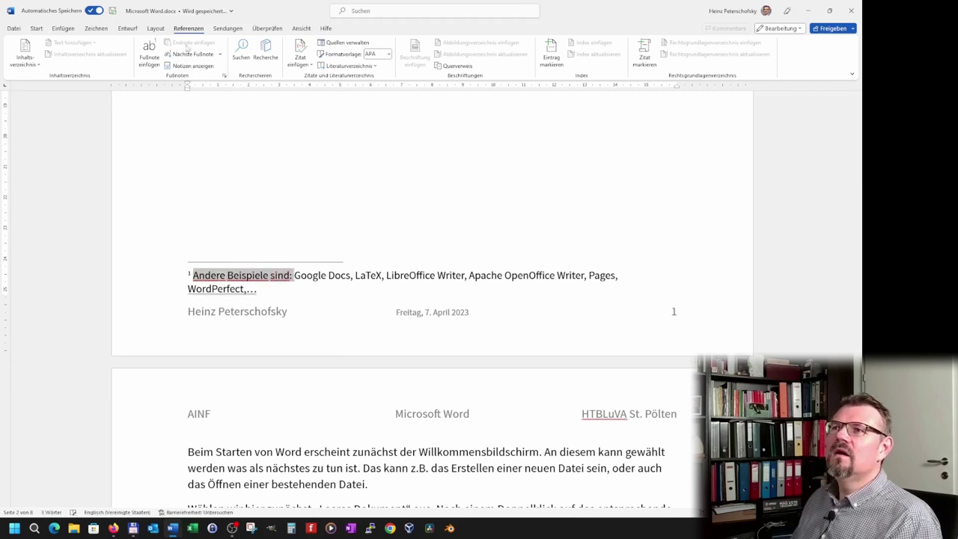
Set 'Andere Beispiele sind:' to Deutsch (Österreich) and accept the space before the ellipsis after WordPerfect.
{"action": "left_click", "coordinate": [264, 28]}
{"action": "left_click", "coordinate": [238, 66]}
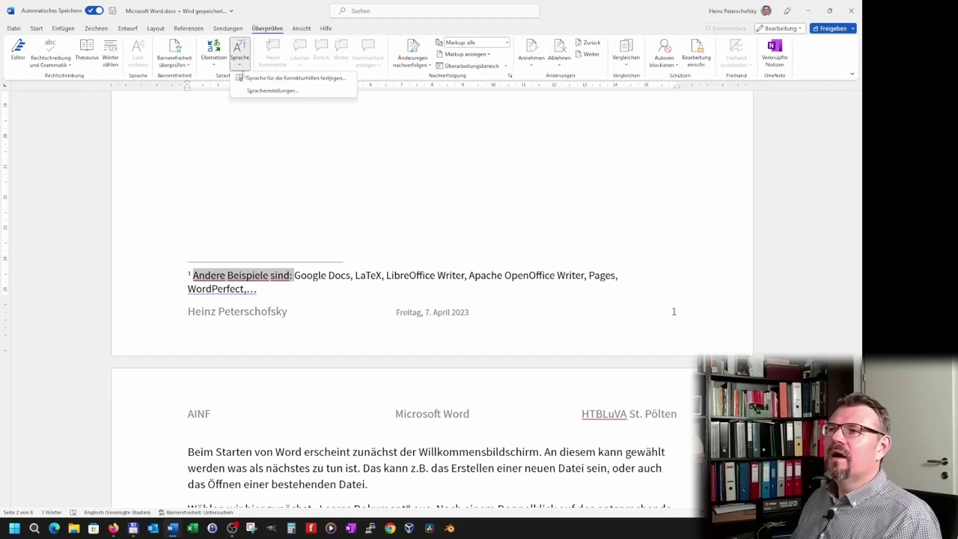
{"action": "left_click", "coordinate": [253, 81]}
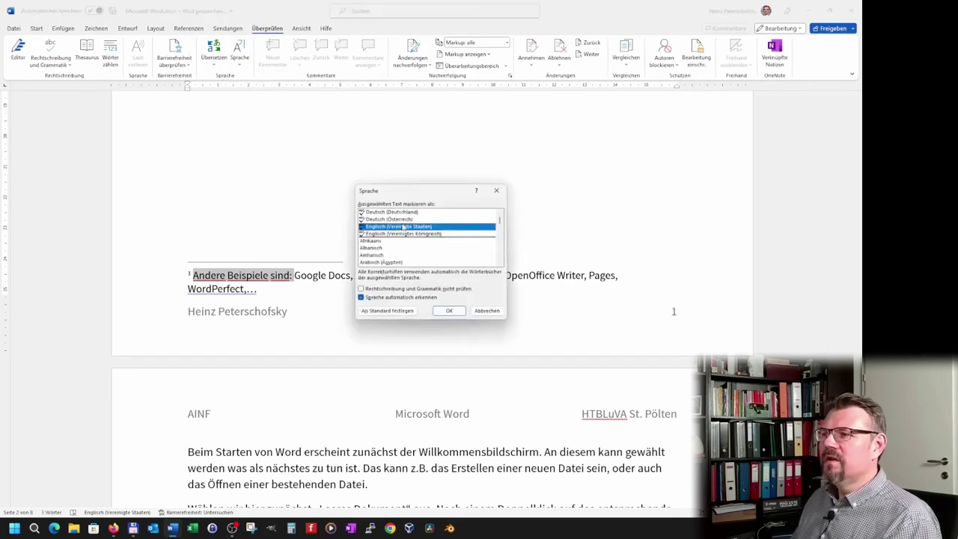
{"action": "left_click", "coordinate": [400, 219]}
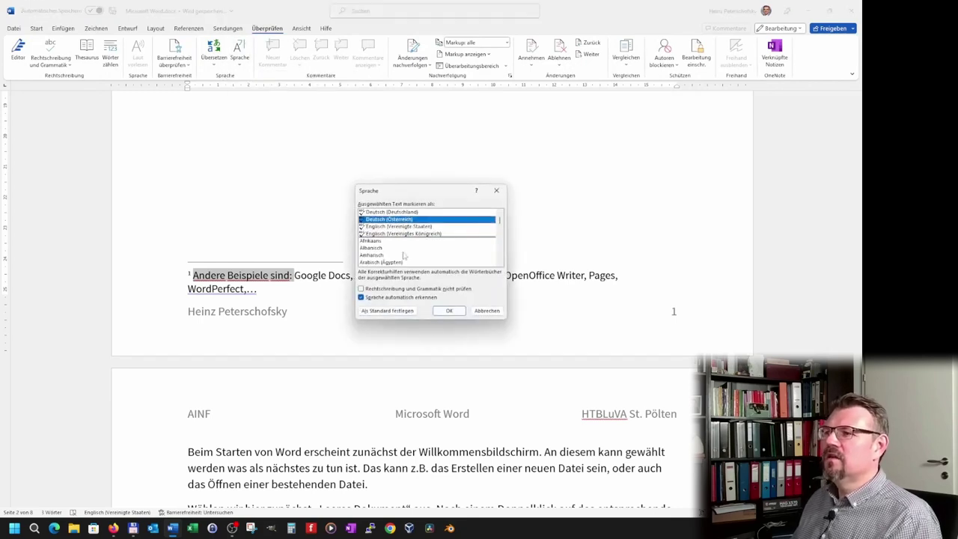
{"action": "left_click", "coordinate": [451, 310]}
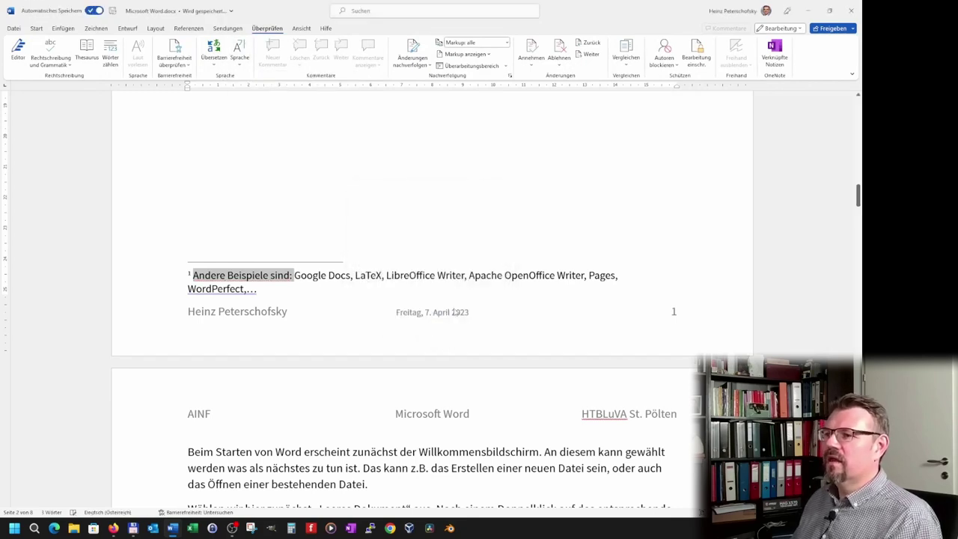
{"action": "left_click", "coordinate": [247, 289]}
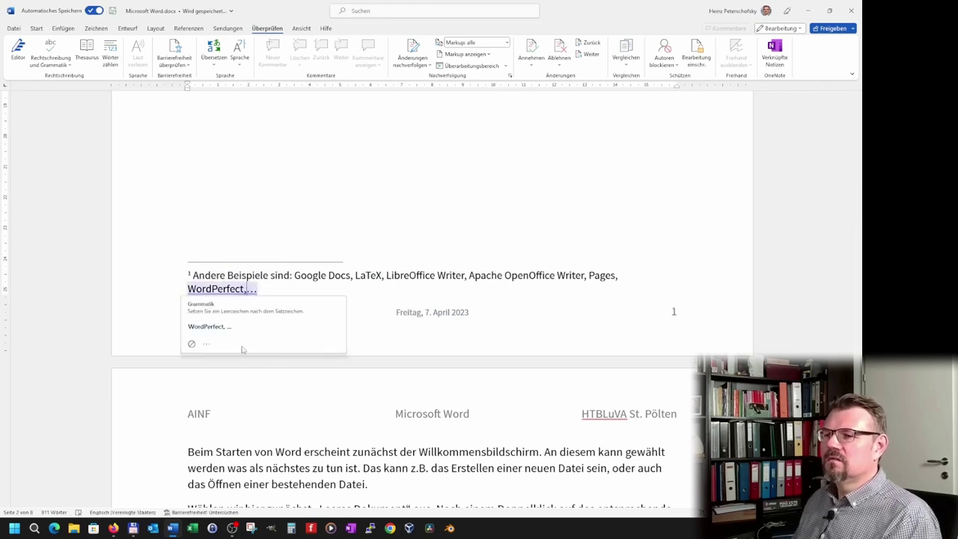
{"action": "left_click", "coordinate": [238, 341]}
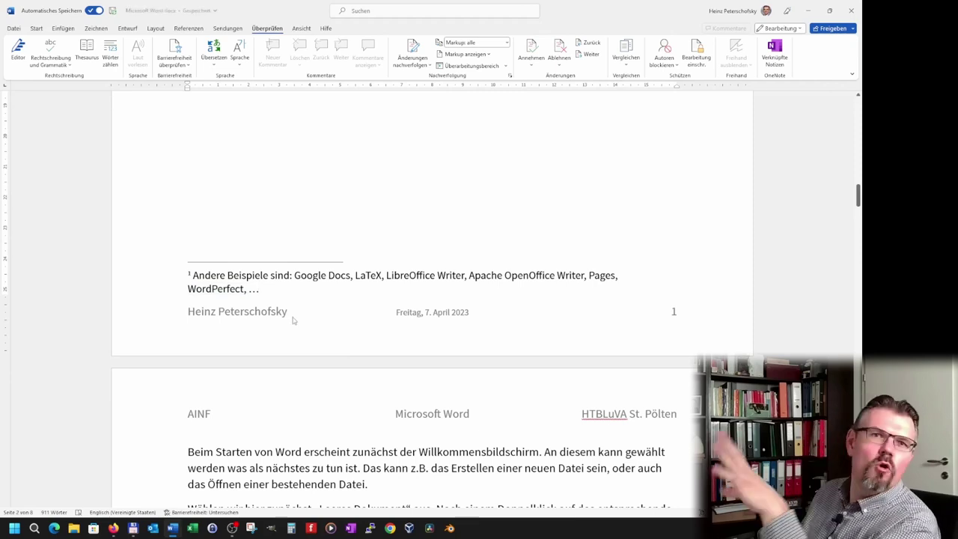
{"action": "scroll", "coordinate": [293, 320], "scroll_direction": "up", "scroll_amount": 2}
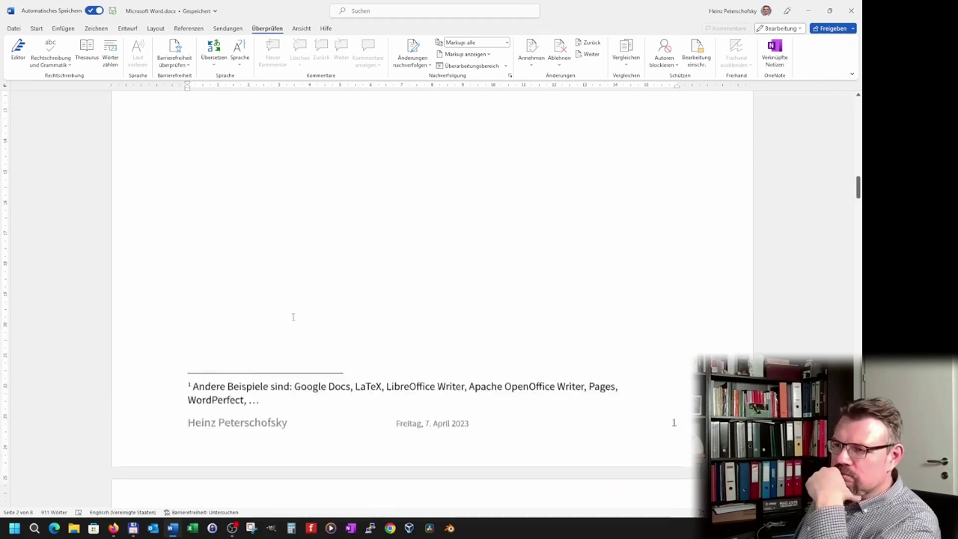
{"action": "scroll", "coordinate": [293, 320], "scroll_direction": "up", "scroll_amount": 2}
{"action": "scroll", "coordinate": [293, 320], "scroll_direction": "down", "scroll_amount": 4}
{"action": "scroll", "coordinate": [293, 318], "scroll_direction": "up", "scroll_amount": 3}
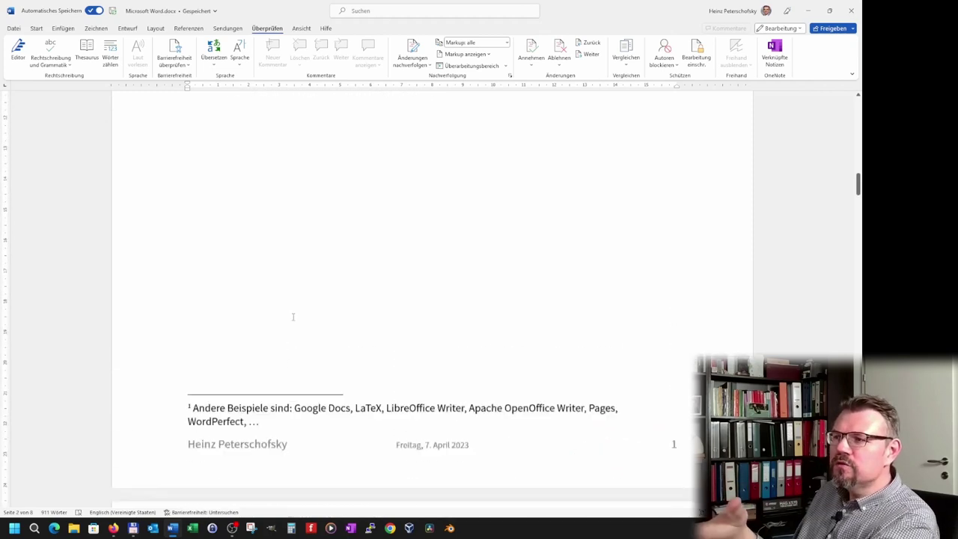
{"action": "scroll", "coordinate": [292, 320], "scroll_direction": "down", "scroll_amount": 12}
{"action": "scroll", "coordinate": [591, 342], "scroll_direction": "up", "scroll_amount": 6}
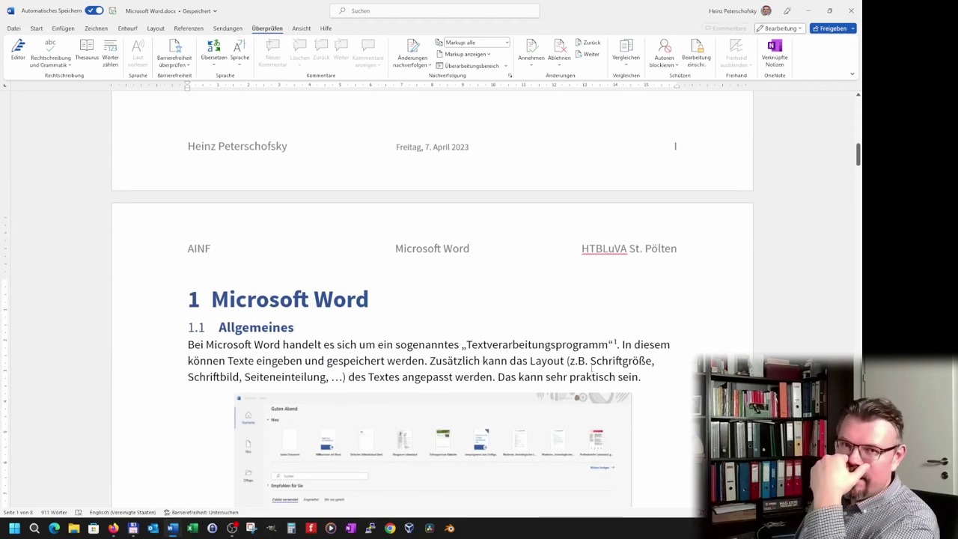
{"action": "scroll", "coordinate": [591, 374], "scroll_direction": "down", "scroll_amount": 5}
{"action": "scroll", "coordinate": [578, 392], "scroll_direction": "down", "scroll_amount": 6}
{"action": "scroll", "coordinate": [578, 392], "scroll_direction": "down", "scroll_amount": 6}
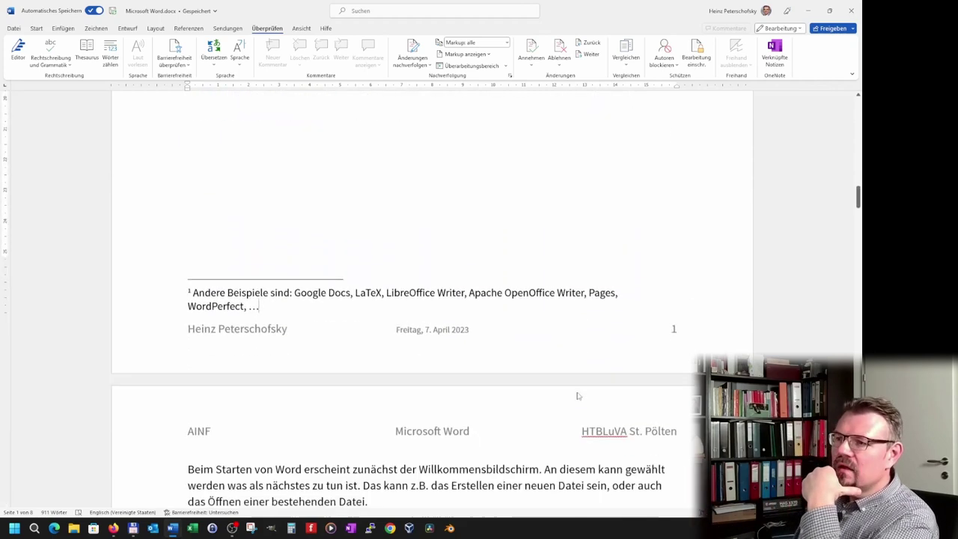
{"action": "scroll", "coordinate": [292, 401], "scroll_direction": "down", "scroll_amount": 6}
{"action": "scroll", "coordinate": [291, 404], "scroll_direction": "down", "scroll_amount": 5}
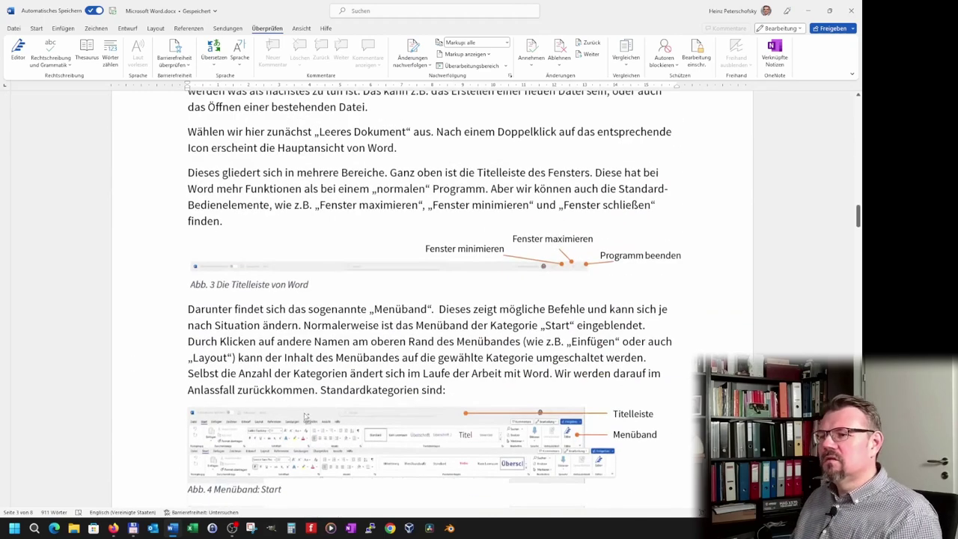
{"action": "scroll", "coordinate": [300, 411], "scroll_direction": "down", "scroll_amount": 3, "text": "ctrl"}
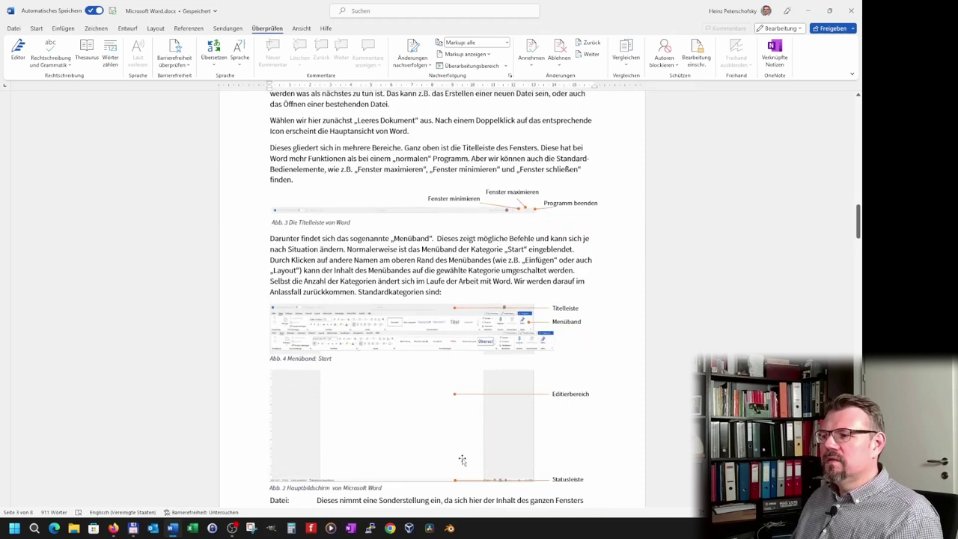
Drag the Hauptbildschirm figure from page 3 onto page 2 below Abb. 1.
{"action": "left_click", "coordinate": [469, 449]}
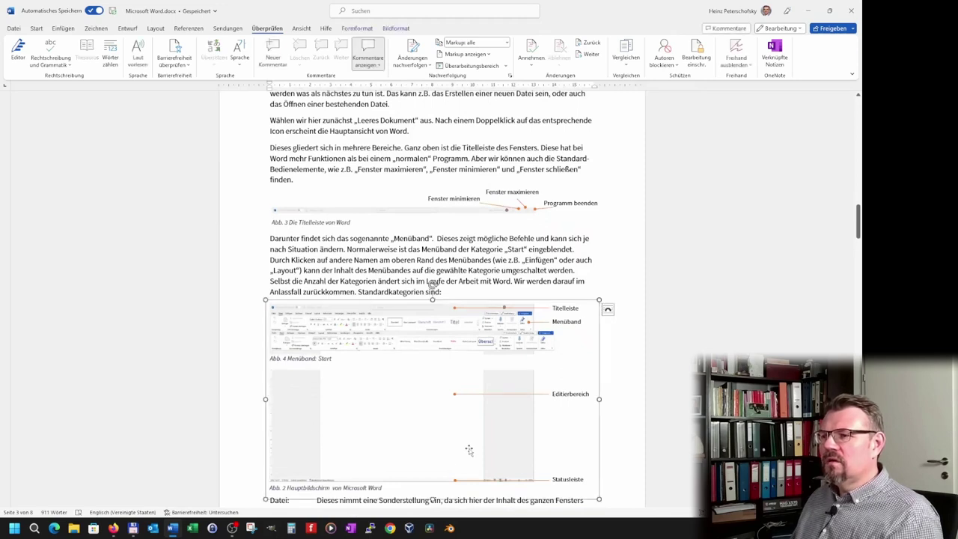
{"action": "left_click", "coordinate": [607, 308]}
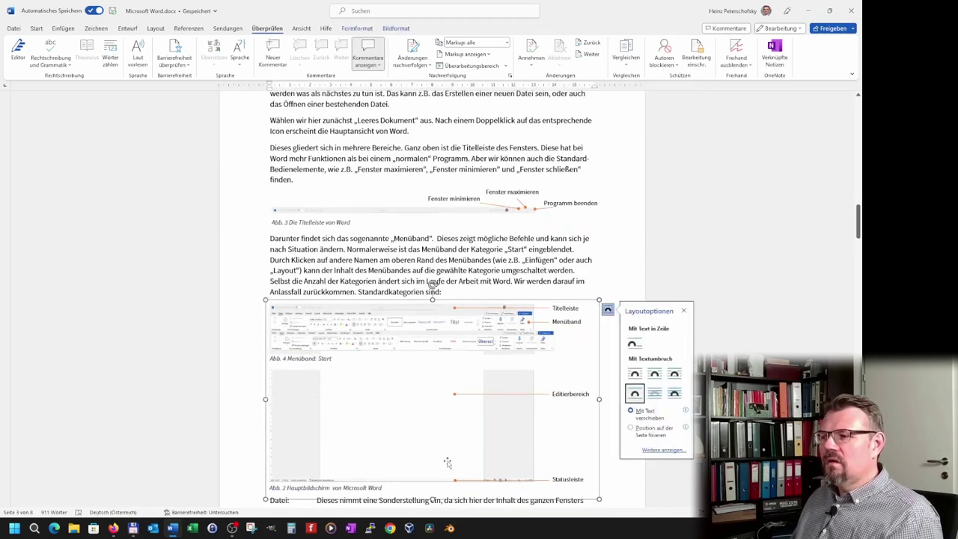
{"action": "scroll", "coordinate": [556, 433], "scroll_direction": "down", "scroll_amount": 3}
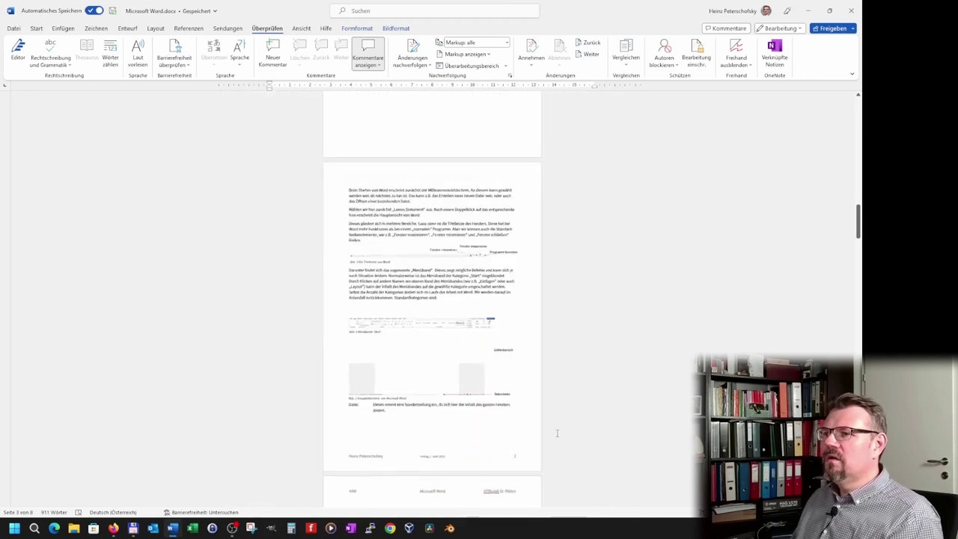
{"action": "scroll", "coordinate": [555, 433], "scroll_direction": "down", "scroll_amount": 2}
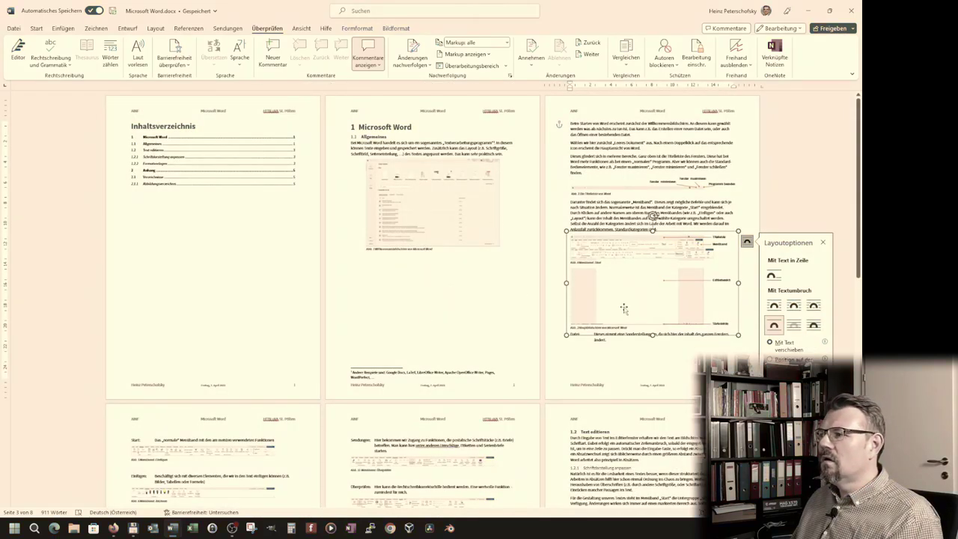
{"action": "mouse_move", "coordinate": [623, 308]}
{"action": "left_mouse_down"}
{"action": "mouse_move", "coordinate": [412, 327]}
{"action": "mouse_move", "coordinate": [406, 345]}
{"action": "left_mouse_up"}
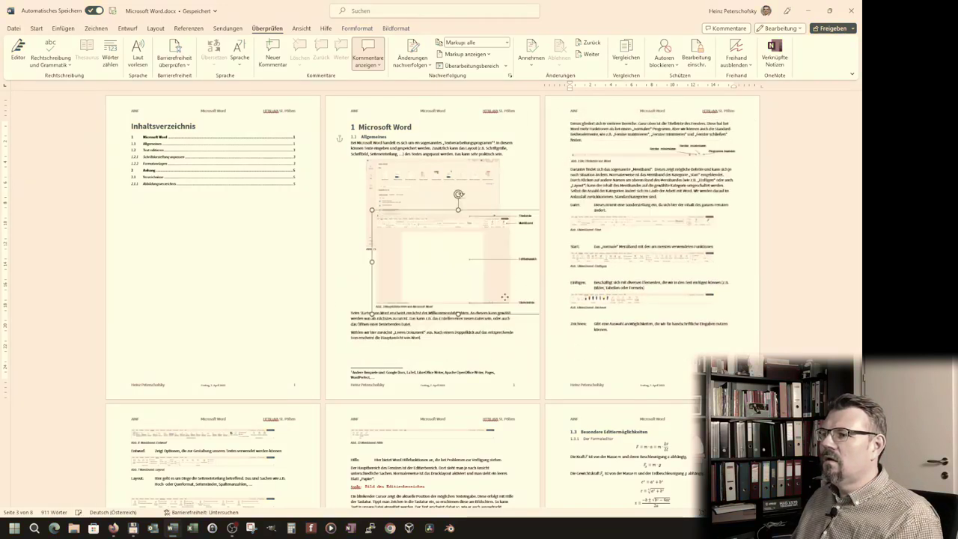
Nudge the figure into place and set the upper picture's width to 12 cm.
{"action": "left_click_drag", "start_coordinate": [406, 345], "coordinate": [408, 347]}
{"action": "left_click", "coordinate": [431, 209]}
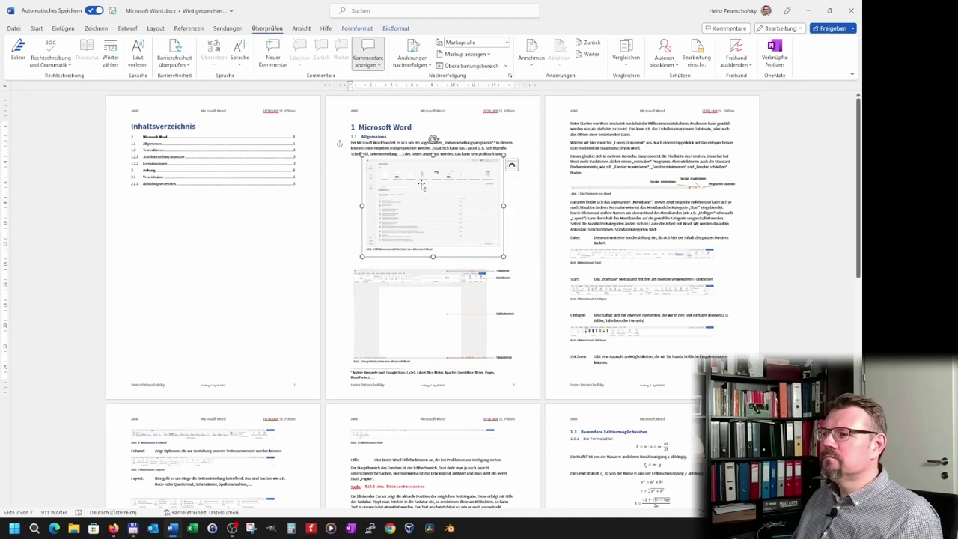
{"action": "left_click", "coordinate": [398, 28]}
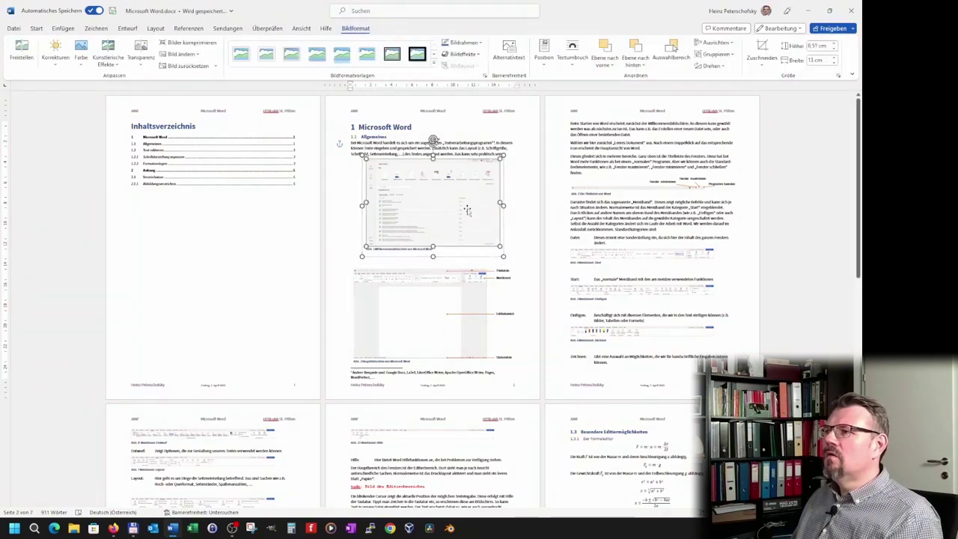
{"action": "left_click", "coordinate": [834, 63]}
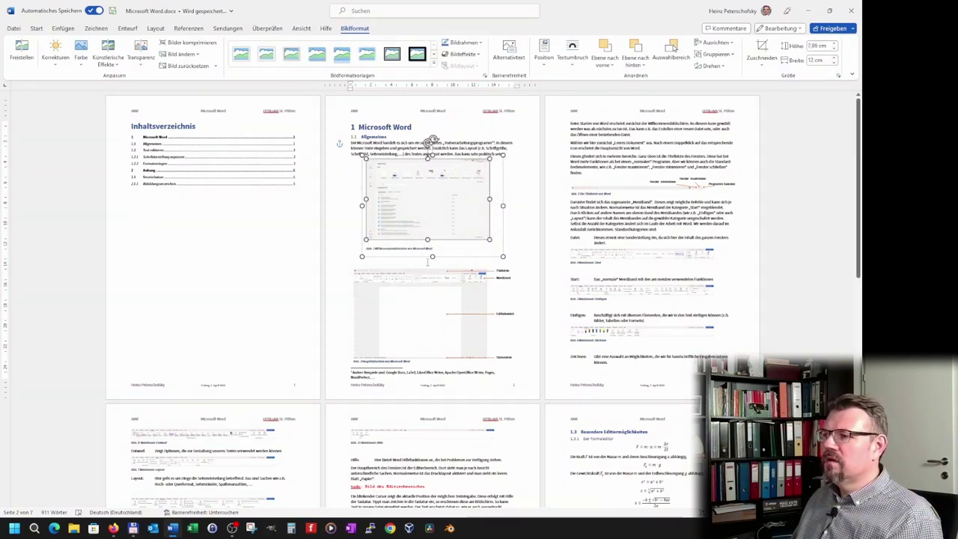
{"action": "left_click", "coordinate": [432, 142]}
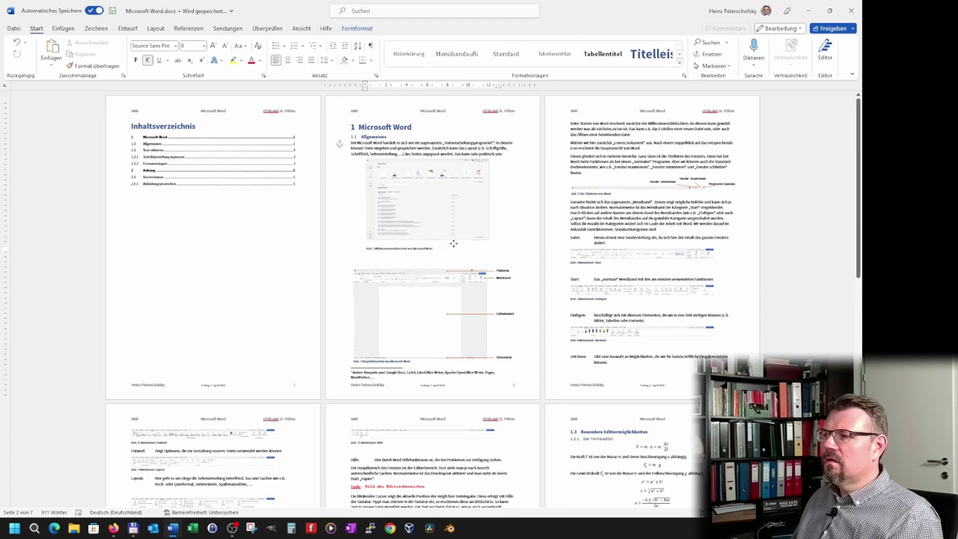
Shrink the lower main-screen picture to 12 cm wide.
{"action": "left_click", "coordinate": [455, 243]}
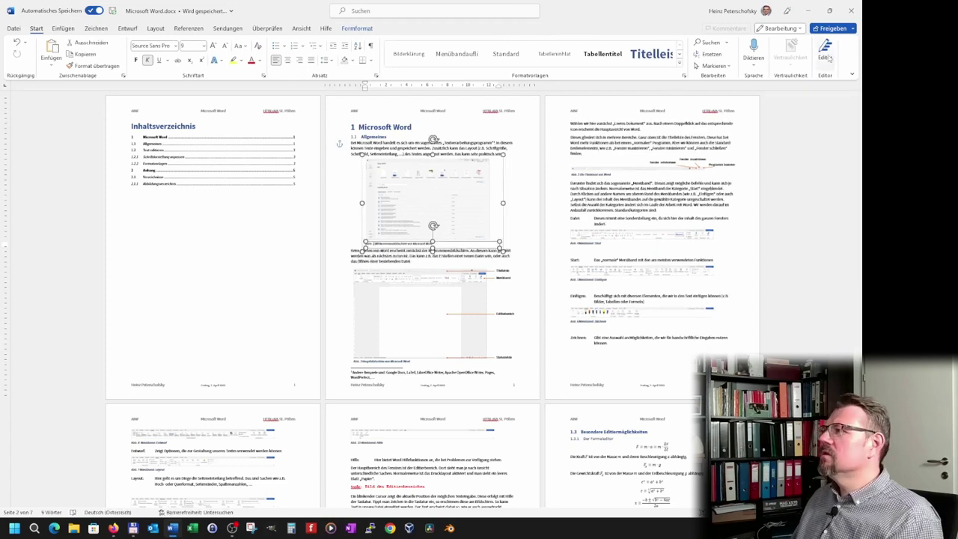
{"action": "left_click", "coordinate": [359, 28]}
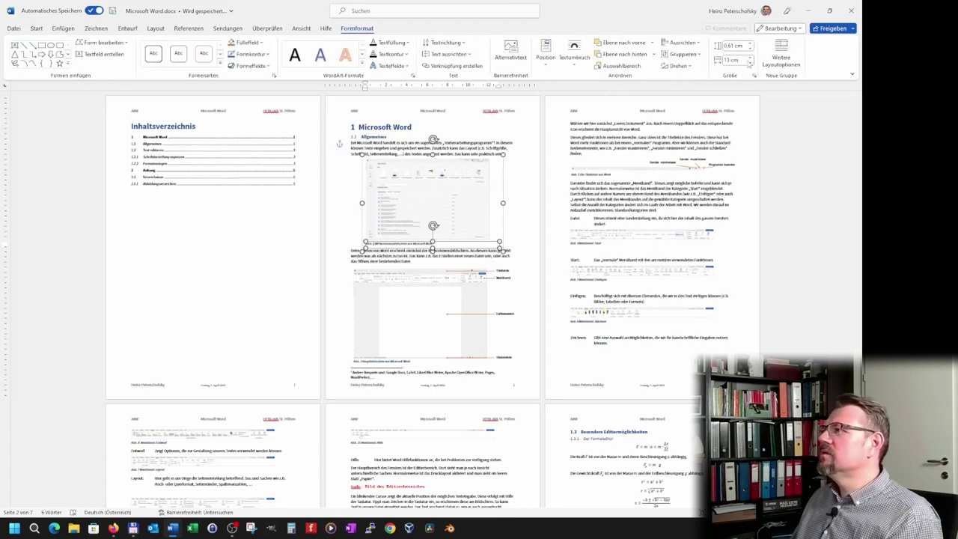
{"action": "left_click", "coordinate": [428, 299]}
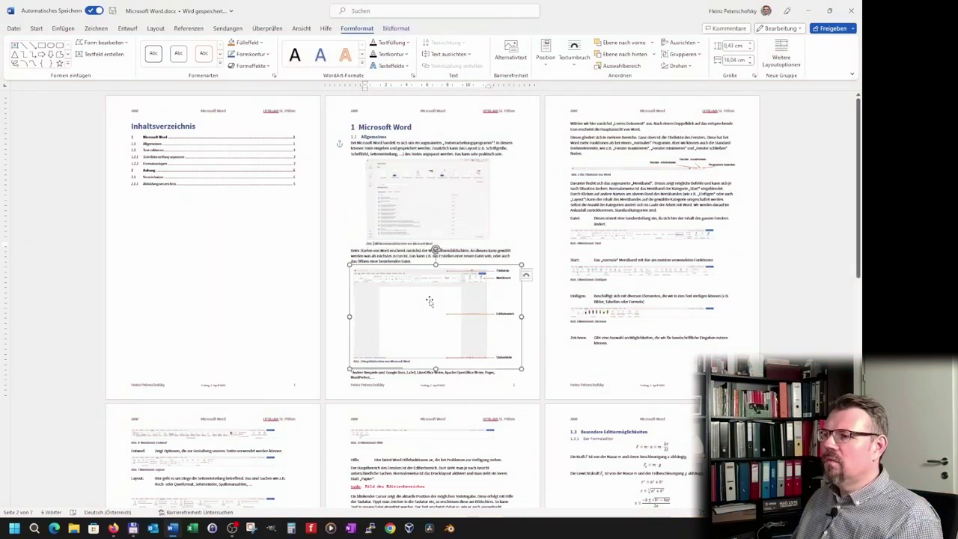
{"action": "left_click", "coordinate": [445, 341]}
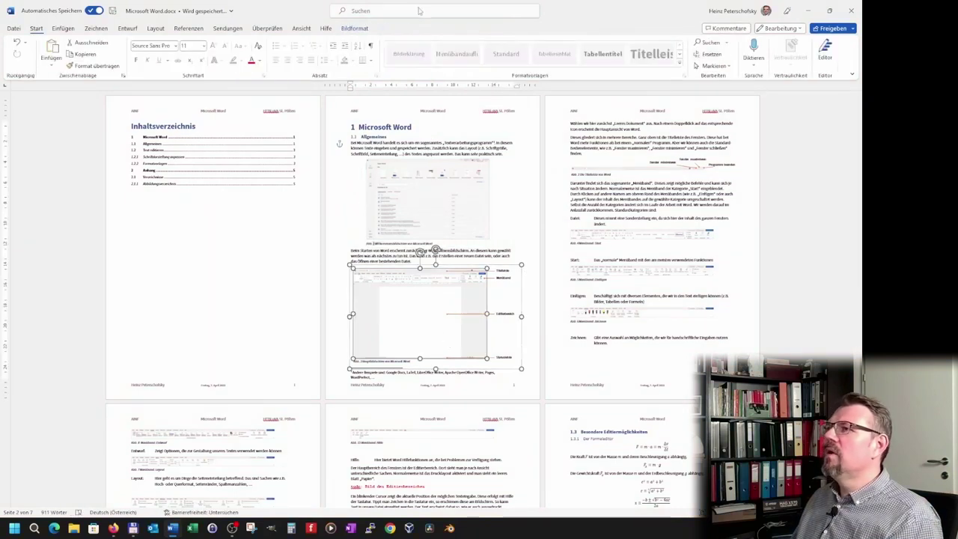
{"action": "left_click", "coordinate": [366, 29]}
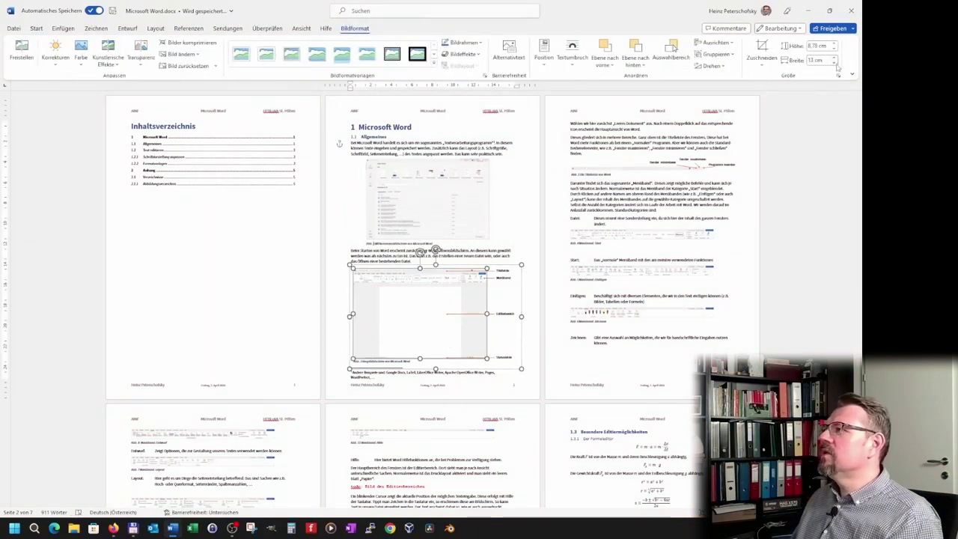
{"action": "left_click_drag", "start_coordinate": [486, 358], "coordinate": [471, 351]}
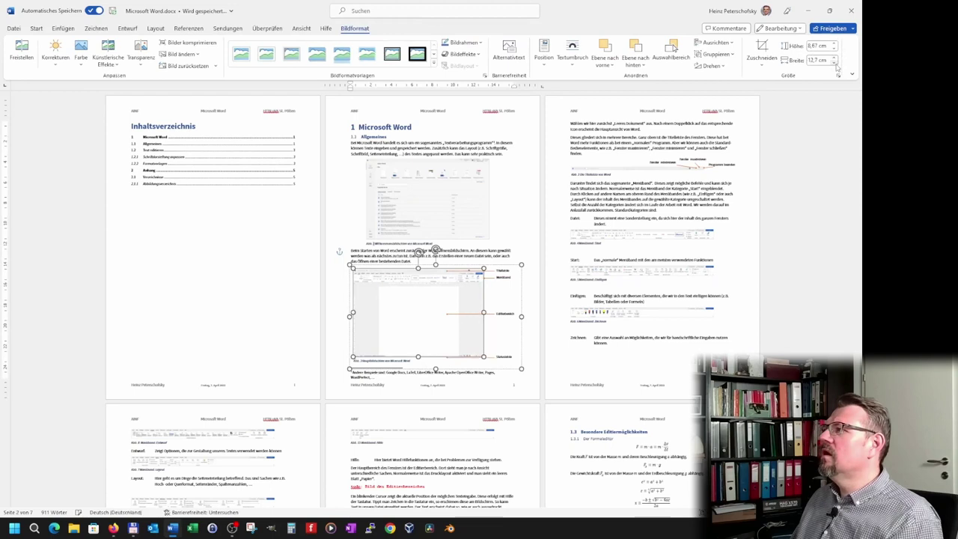
Narrow the lower caption box to 12 cm wide and select the Statusleiste label.
{"action": "left_click", "coordinate": [391, 359]}
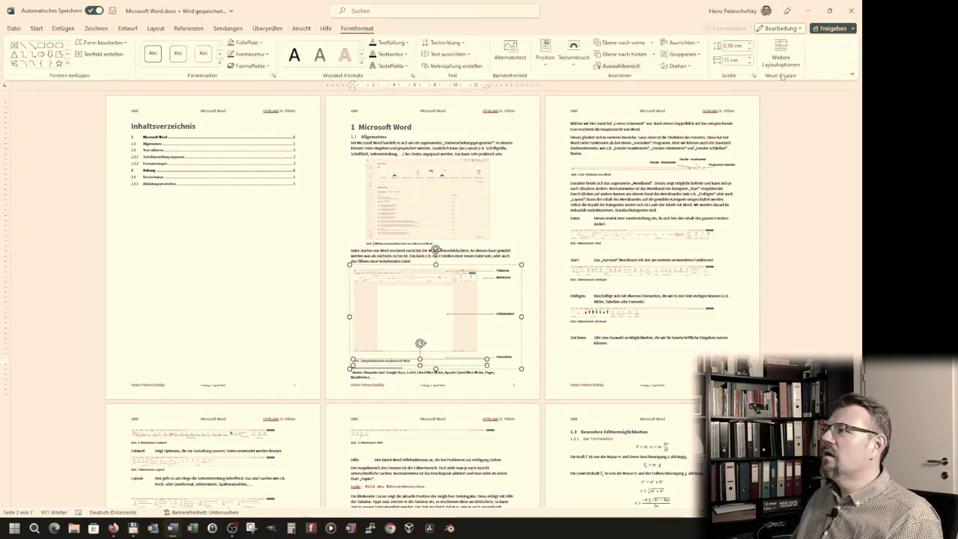
{"action": "left_click", "coordinate": [750, 62]}
{"action": "left_click", "coordinate": [750, 63]}
{"action": "left_click", "coordinate": [750, 63]}
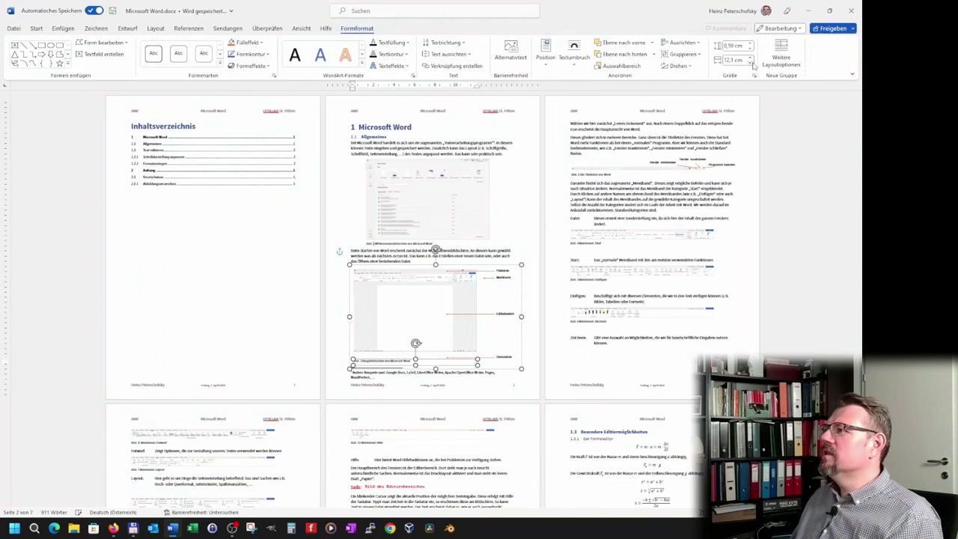
{"action": "left_click", "coordinate": [750, 63]}
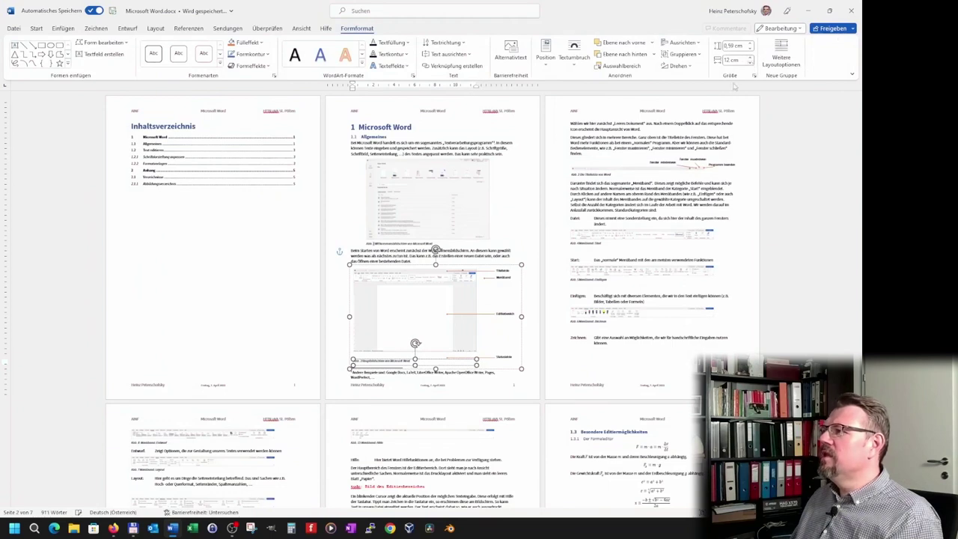
{"action": "left_click", "coordinate": [399, 356]}
{"action": "left_click", "coordinate": [400, 354]}
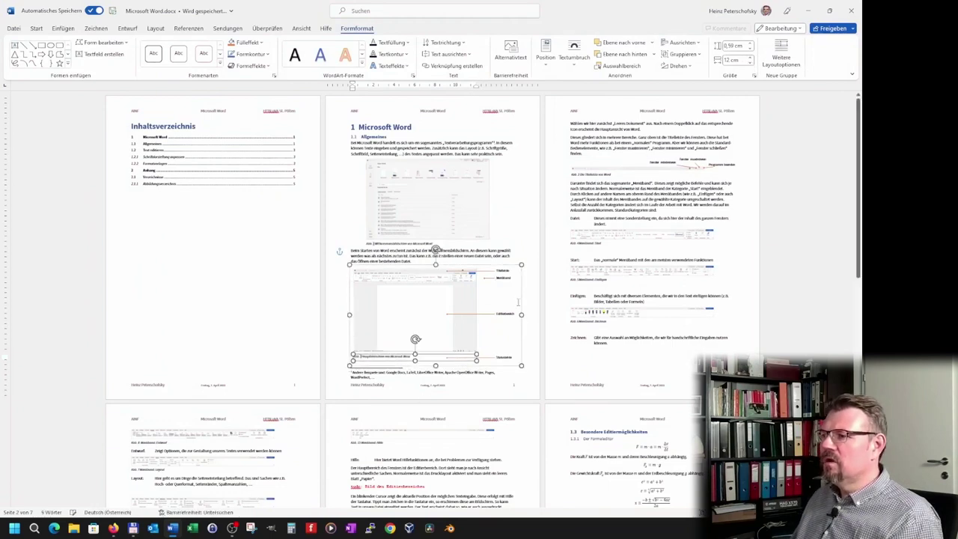
{"action": "scroll", "coordinate": [399, 354], "scroll_direction": "up", "scroll_amount": 5, "text": "ctrl"}
{"action": "left_click", "coordinate": [591, 360]}
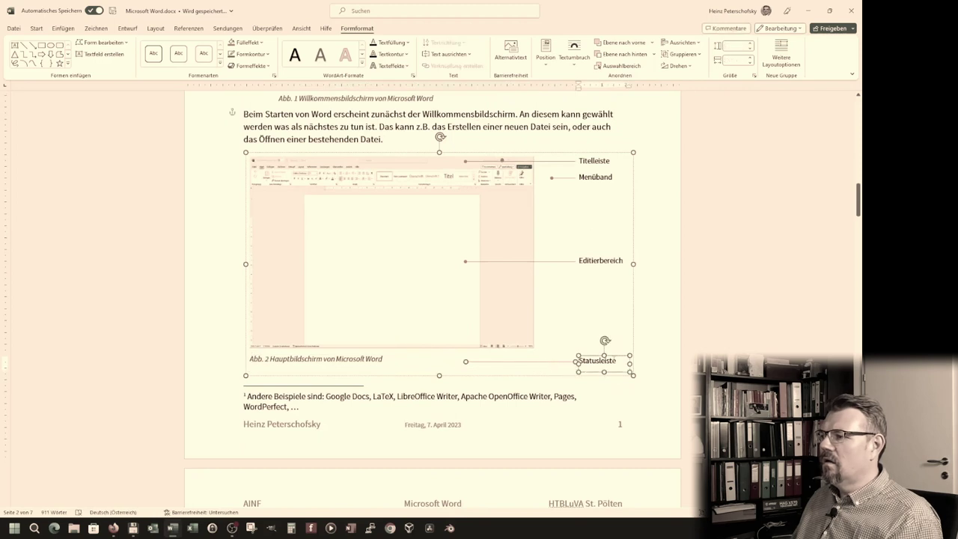
Raise Statusleiste to the image's bottom edge and pull Menüband, Titelleiste, Editierbereich, Statusleiste labels toward the screenshot.
{"action": "left_click_drag", "start_coordinate": [614, 361], "coordinate": [612, 343]}
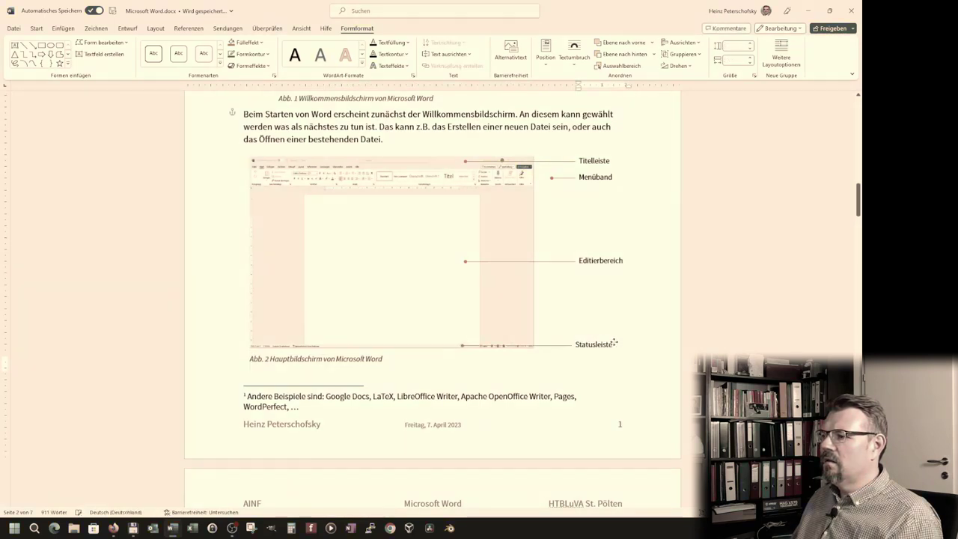
{"action": "left_click", "coordinate": [612, 342]}
{"action": "left_click", "coordinate": [595, 177]}
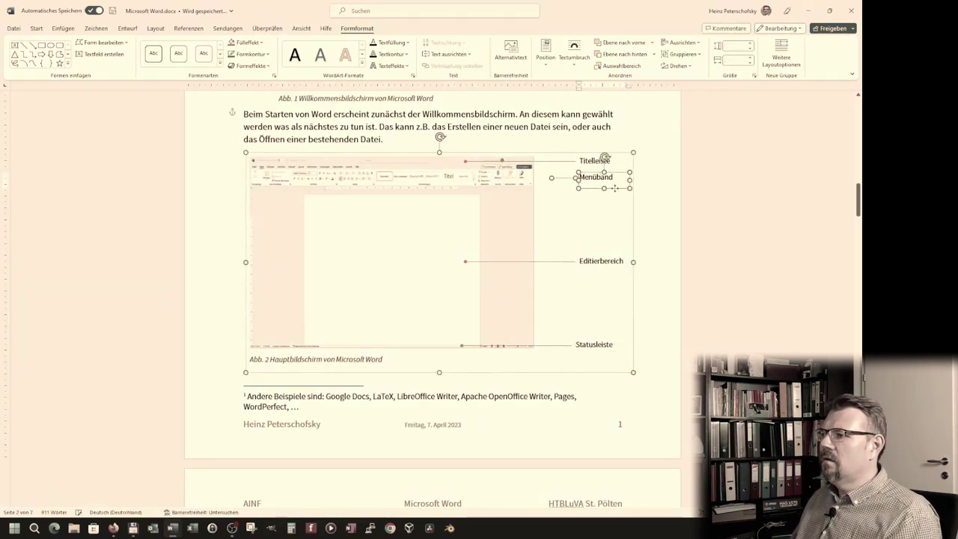
{"action": "mouse_move", "coordinate": [567, 178]}
{"action": "left_mouse_down"}
{"action": "mouse_move", "coordinate": [546, 177]}
{"action": "mouse_move", "coordinate": [579, 161]}
{"action": "left_mouse_up"}
{"action": "left_click", "coordinate": [595, 161]}
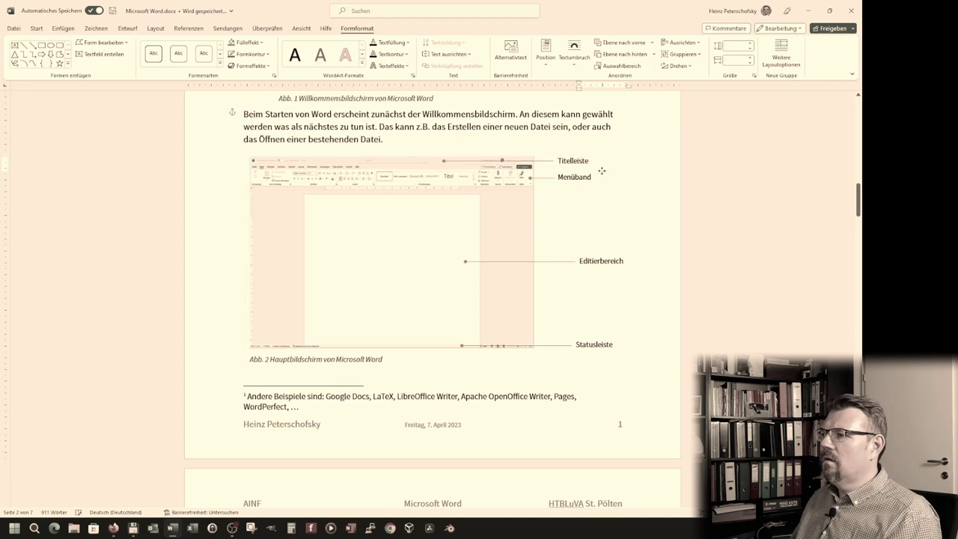
{"action": "left_click", "coordinate": [601, 261]}
{"action": "left_click_drag", "start_coordinate": [601, 260], "coordinate": [579, 261]}
{"action": "left_click", "coordinate": [598, 348]}
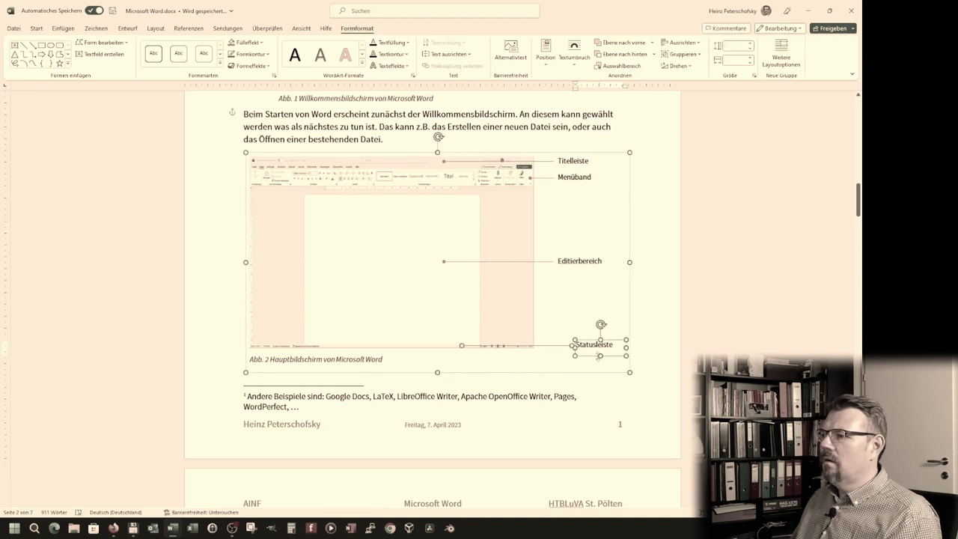
{"action": "left_click_drag", "start_coordinate": [598, 350], "coordinate": [580, 351]}
{"action": "left_click", "coordinate": [606, 396]}
Centre the annotated Abb. 2 main-screen figure horizontally on the page.
{"action": "scroll", "coordinate": [428, 377], "scroll_direction": "down", "scroll_amount": 1, "text": "ctrl"}
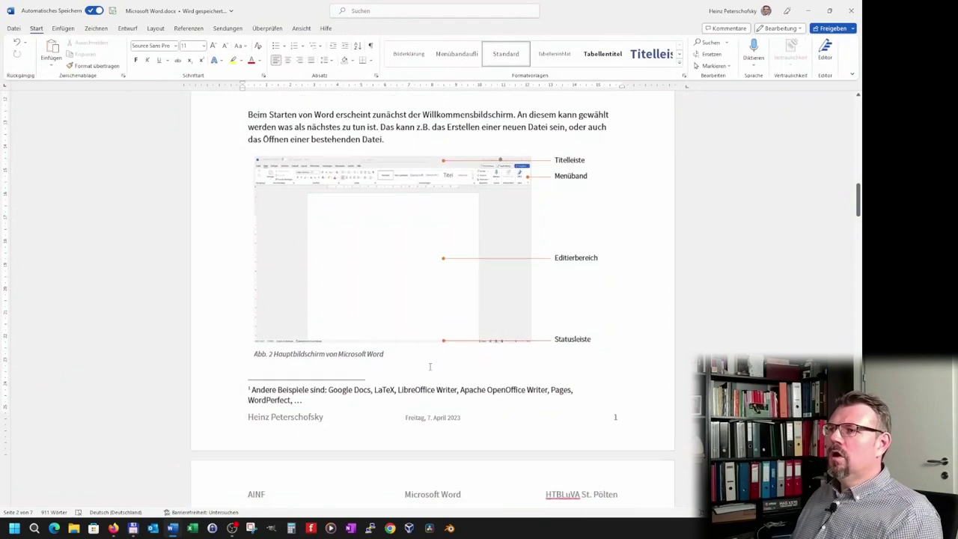
{"action": "scroll", "coordinate": [429, 377], "scroll_direction": "down", "scroll_amount": 2, "text": "ctrl"}
{"action": "scroll", "coordinate": [430, 369], "scroll_direction": "down", "scroll_amount": 2, "text": "ctrl"}
{"action": "scroll", "coordinate": [624, 244], "scroll_direction": "up", "scroll_amount": 2}
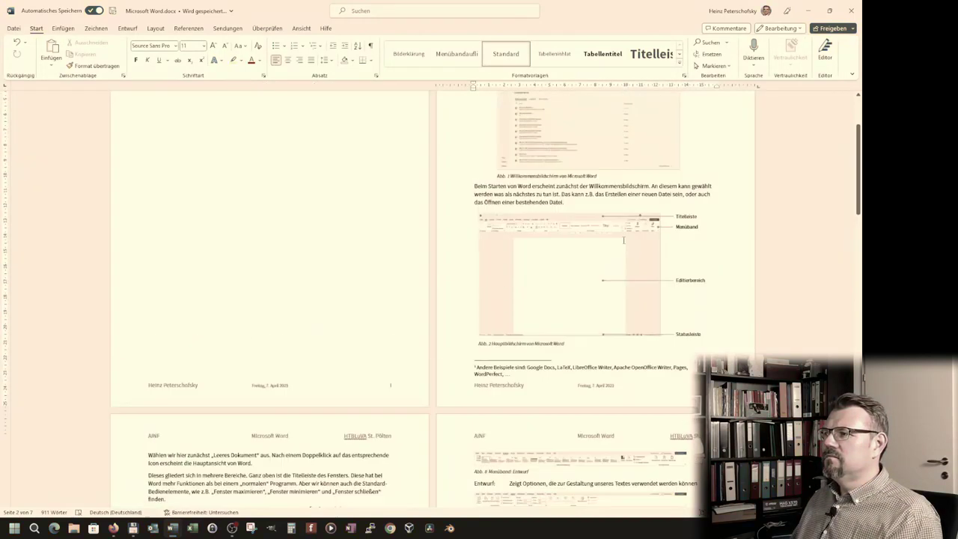
{"action": "scroll", "coordinate": [624, 244], "scroll_direction": "up", "scroll_amount": 2}
{"action": "left_click", "coordinate": [587, 352]}
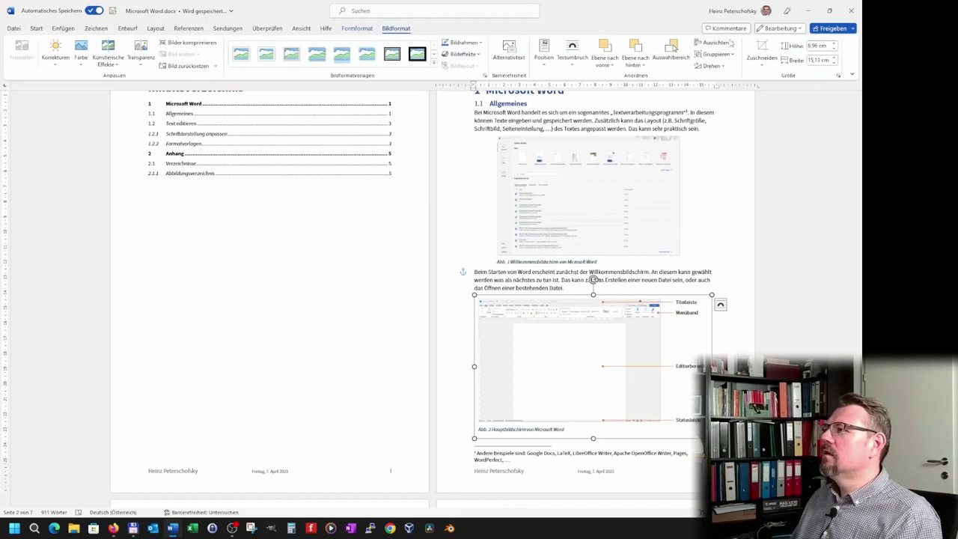
{"action": "left_click", "coordinate": [731, 44]}
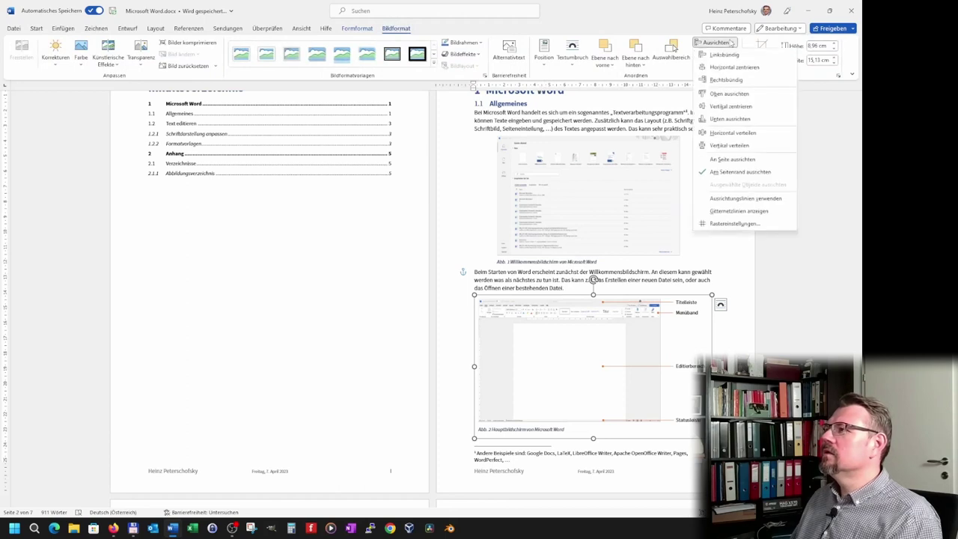
{"action": "left_click", "coordinate": [731, 69]}
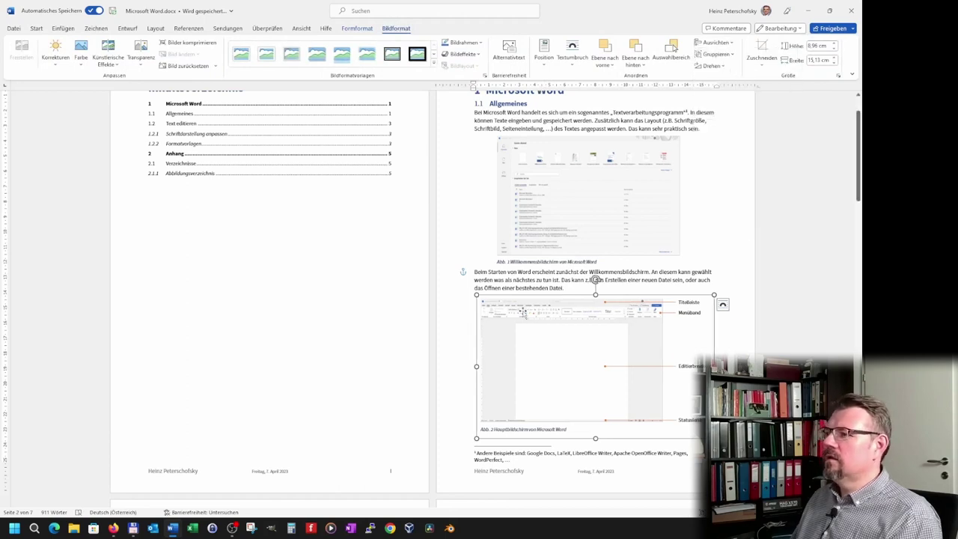
{"action": "left_click", "coordinate": [528, 288]}
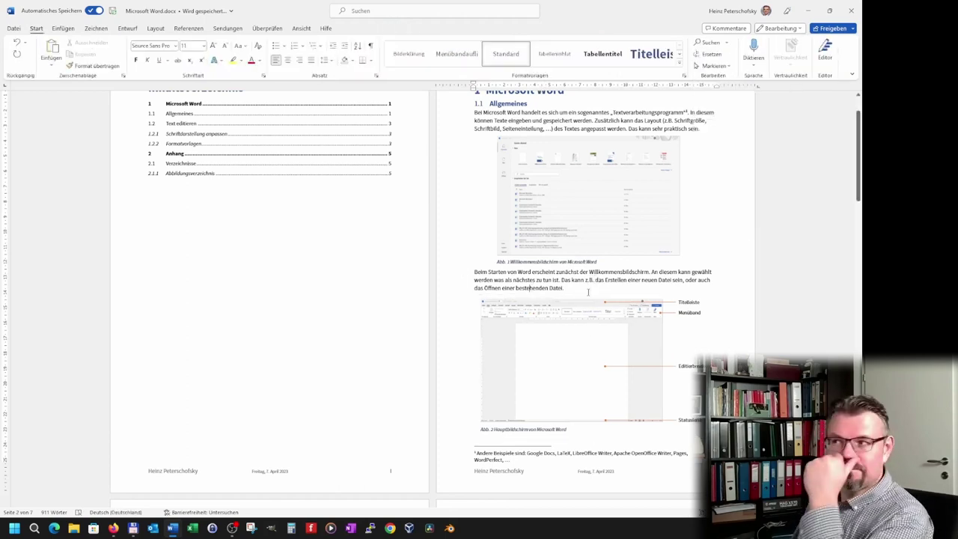
Centre the Abb. 1 welcome-screen screenshot horizontally on the page.
{"action": "left_click", "coordinate": [641, 192]}
{"action": "left_click", "coordinate": [731, 43]}
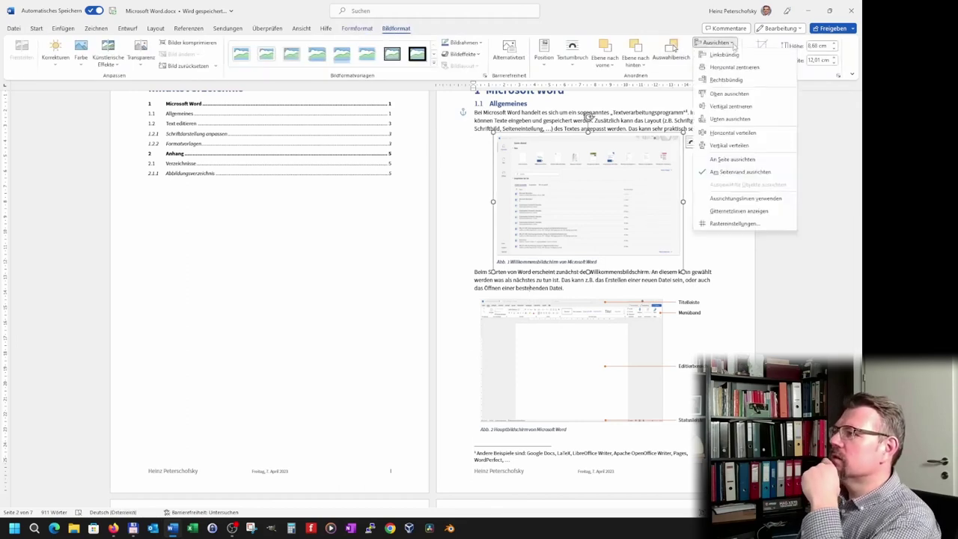
{"action": "left_click", "coordinate": [733, 67]}
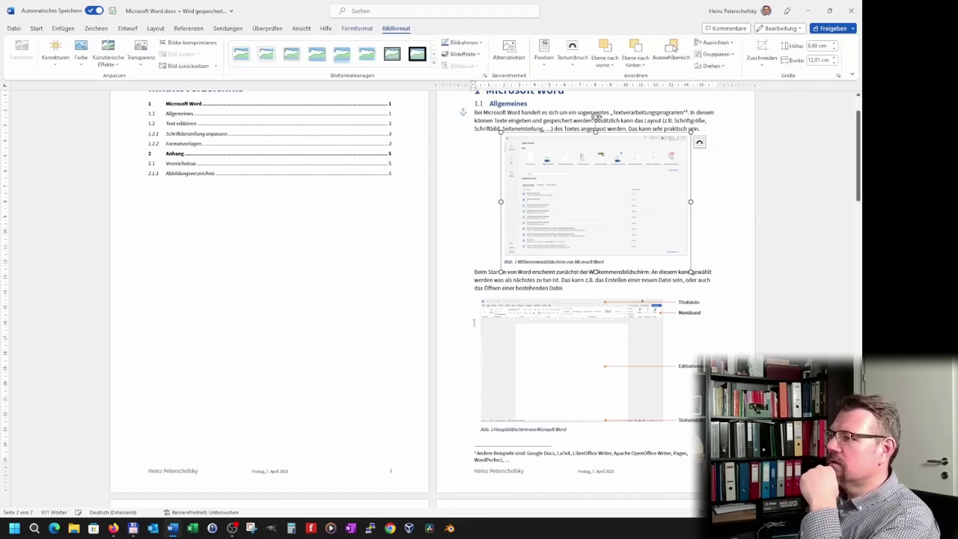
{"action": "left_click", "coordinate": [539, 284]}
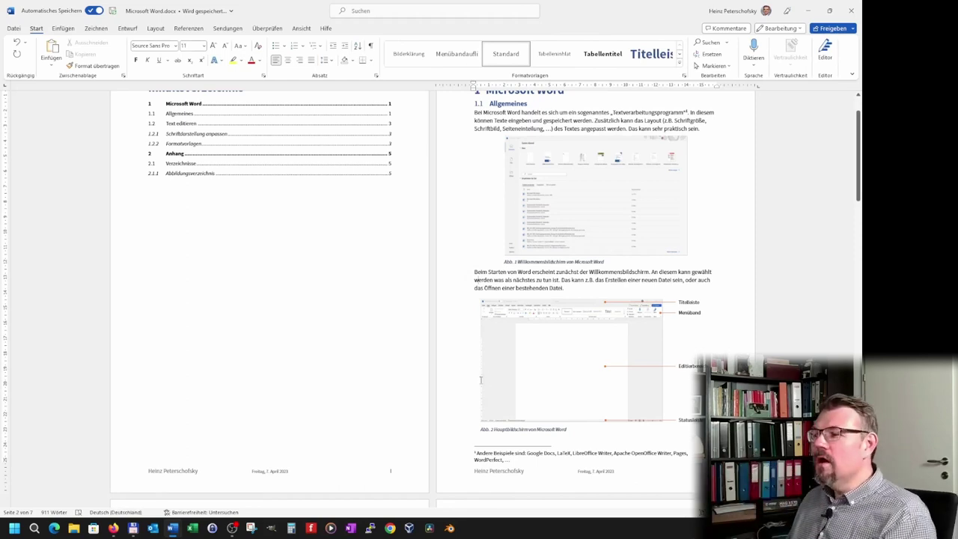
Scroll down to page 4 so section 1.2 Text editieren and its 1.2.1 and 1.2.2 headings are in view.
{"action": "scroll", "coordinate": [490, 459], "scroll_direction": "down", "scroll_amount": 3}
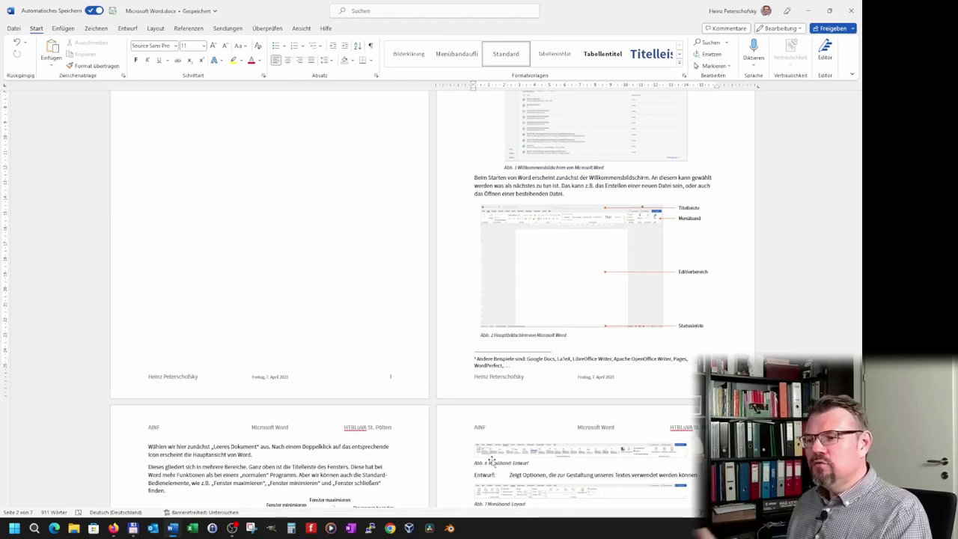
{"action": "scroll", "coordinate": [359, 385], "scroll_direction": "down", "scroll_amount": 10}
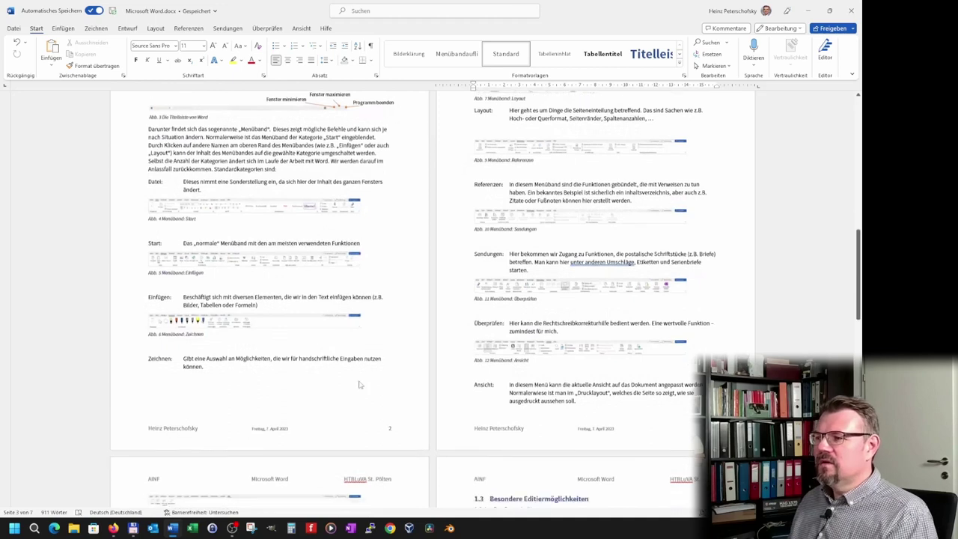
{"action": "scroll", "coordinate": [359, 385], "scroll_direction": "down", "scroll_amount": 4}
{"action": "scroll", "coordinate": [345, 383], "scroll_direction": "down", "scroll_amount": 2}
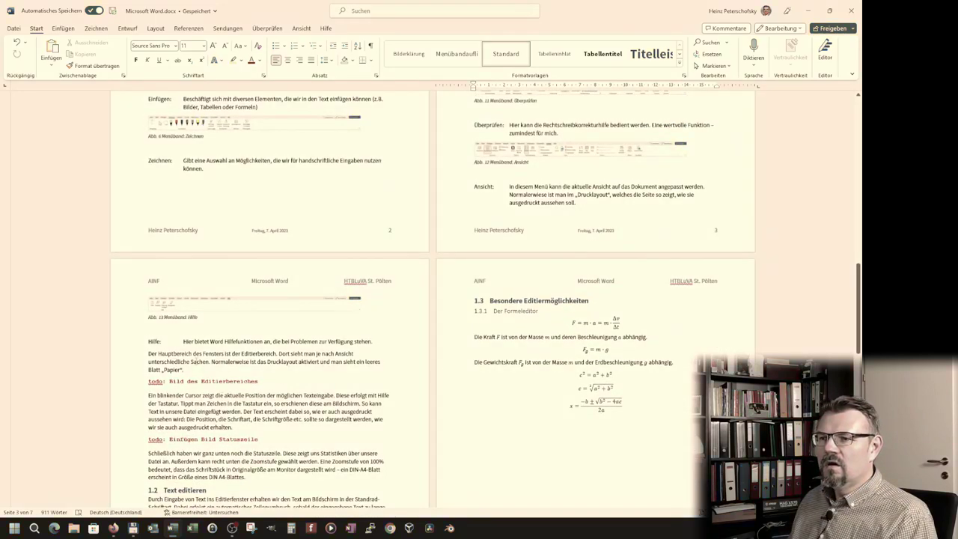
{"action": "scroll", "coordinate": [248, 376], "scroll_direction": "up", "scroll_amount": 2}
{"action": "scroll", "coordinate": [249, 376], "scroll_direction": "up", "scroll_amount": 5}
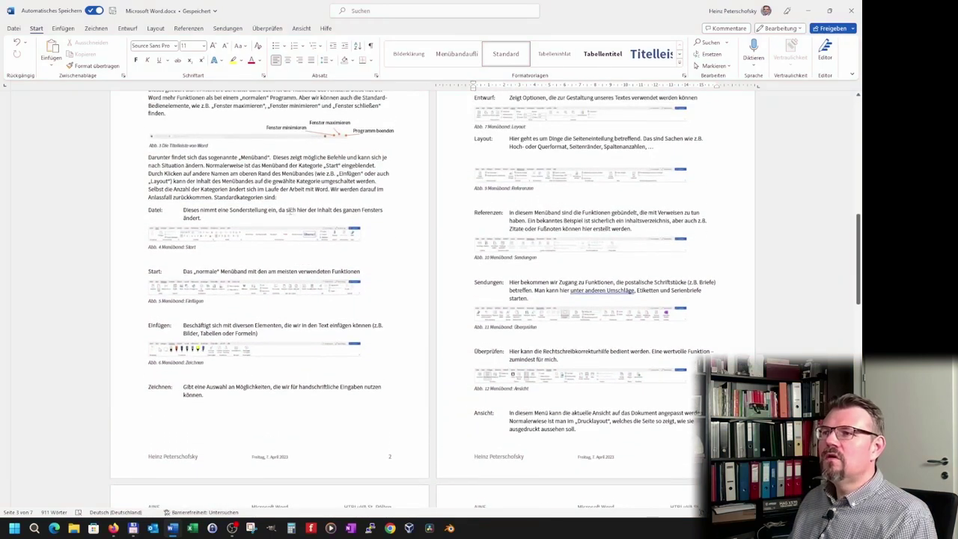
{"action": "scroll", "coordinate": [260, 190], "scroll_direction": "down", "scroll_amount": 1}
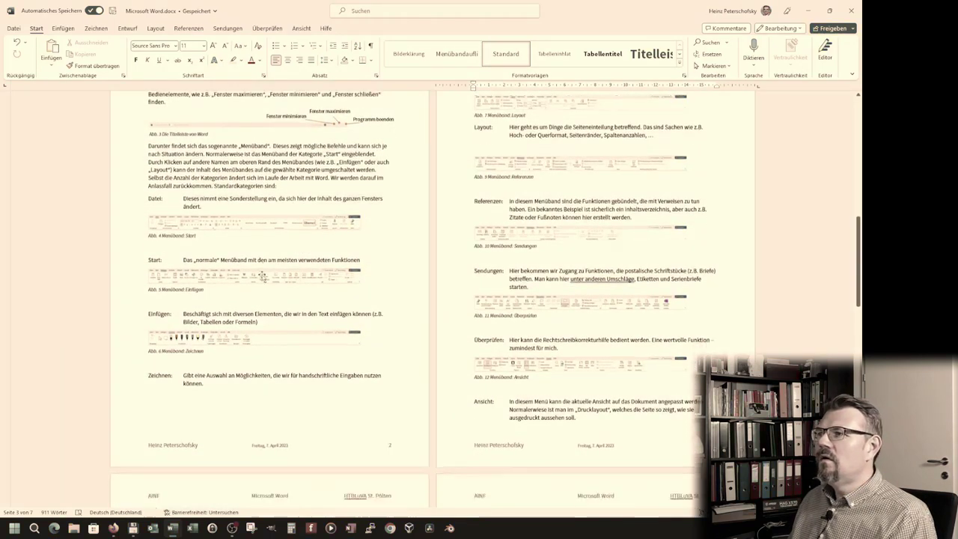
{"action": "scroll", "coordinate": [259, 190], "scroll_direction": "down", "scroll_amount": 8}
{"action": "scroll", "coordinate": [244, 385], "scroll_direction": "down", "scroll_amount": 2}
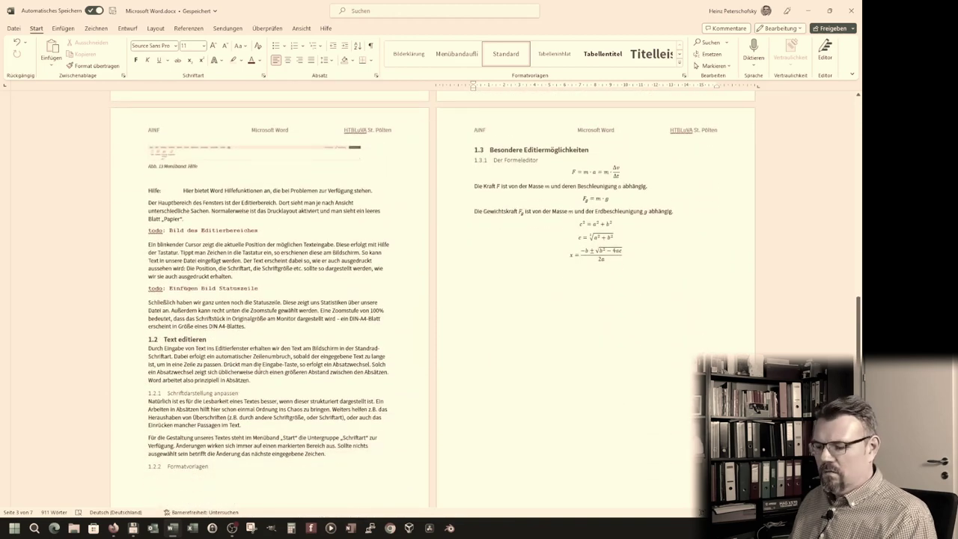
{"action": "scroll", "coordinate": [267, 380], "scroll_direction": "up", "scroll_amount": 3, "text": "ctrl"}
{"action": "scroll", "coordinate": [267, 380], "scroll_direction": "down", "scroll_amount": 5}
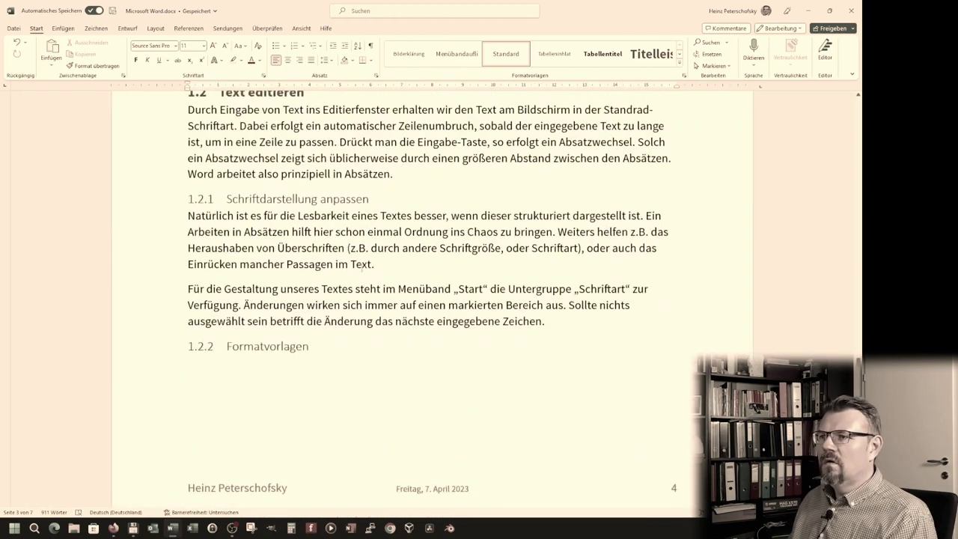
{"action": "scroll", "coordinate": [361, 268], "scroll_direction": "up", "scroll_amount": 3}
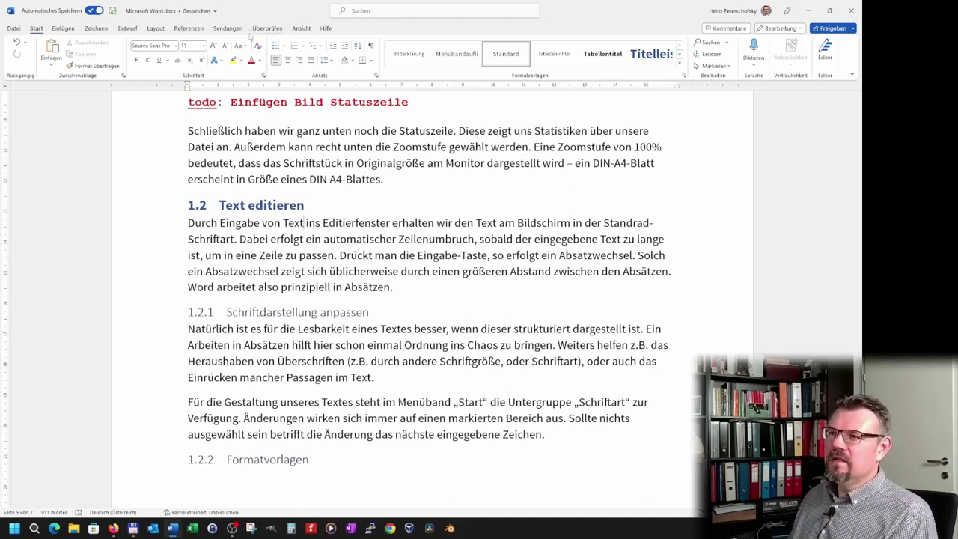
{"action": "scroll", "coordinate": [464, 300], "scroll_direction": "down", "scroll_amount": 1}
{"action": "scroll", "coordinate": [464, 299], "scroll_direction": "down", "scroll_amount": 1}
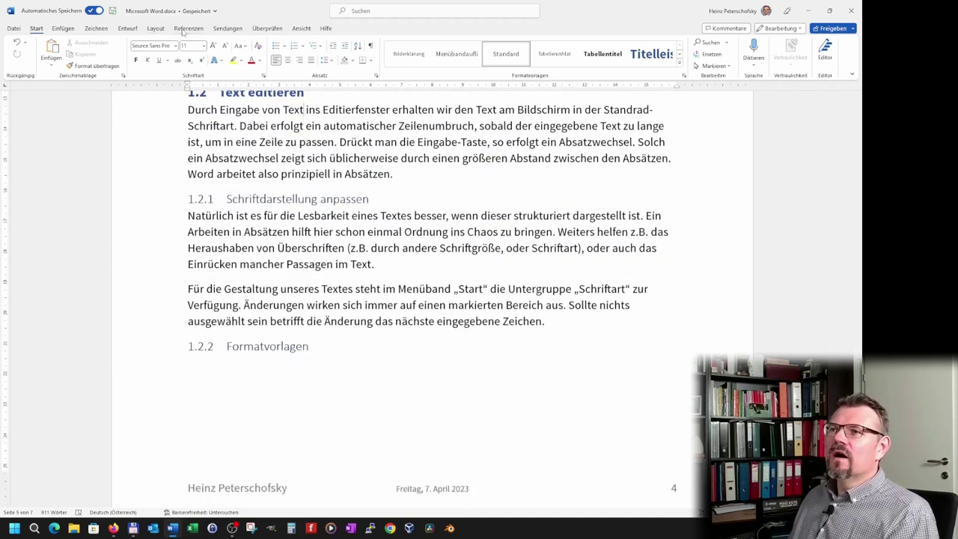
Insert footnote 2 after 'Text' reading 'Nicht nur Text, sondern z.B. auch Bilder, Formeln, Tabellen, …'.
{"action": "left_click", "coordinate": [184, 29]}
{"action": "left_click", "coordinate": [148, 57]}
{"action": "type", "text": "Nicht nur Text, sondern z.B. auch Bilder, Formeln, Tabellen, …"}
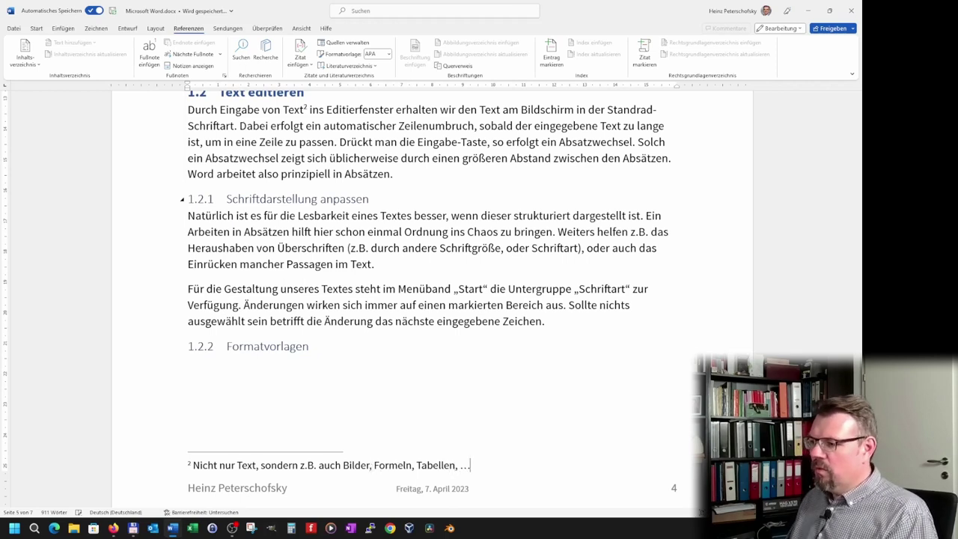
{"action": "left_click", "coordinate": [348, 416]}
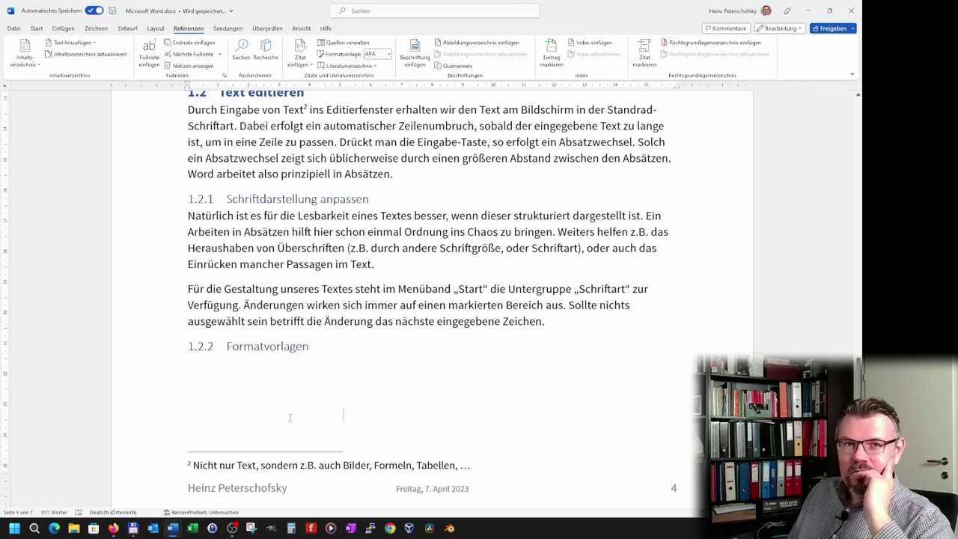
{"action": "scroll", "coordinate": [290, 417], "scroll_direction": "up", "scroll_amount": 5}
{"action": "scroll", "coordinate": [292, 408], "scroll_direction": "up", "scroll_amount": 4}
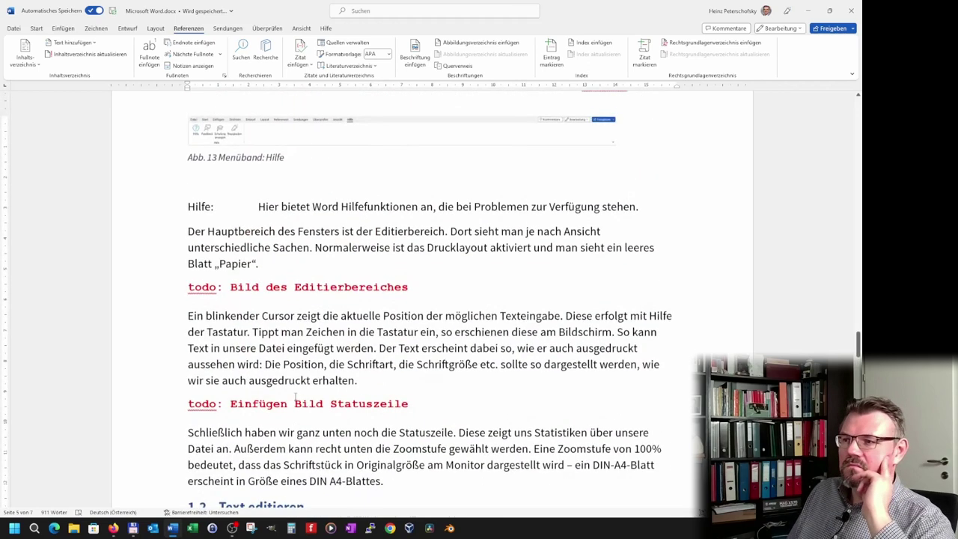